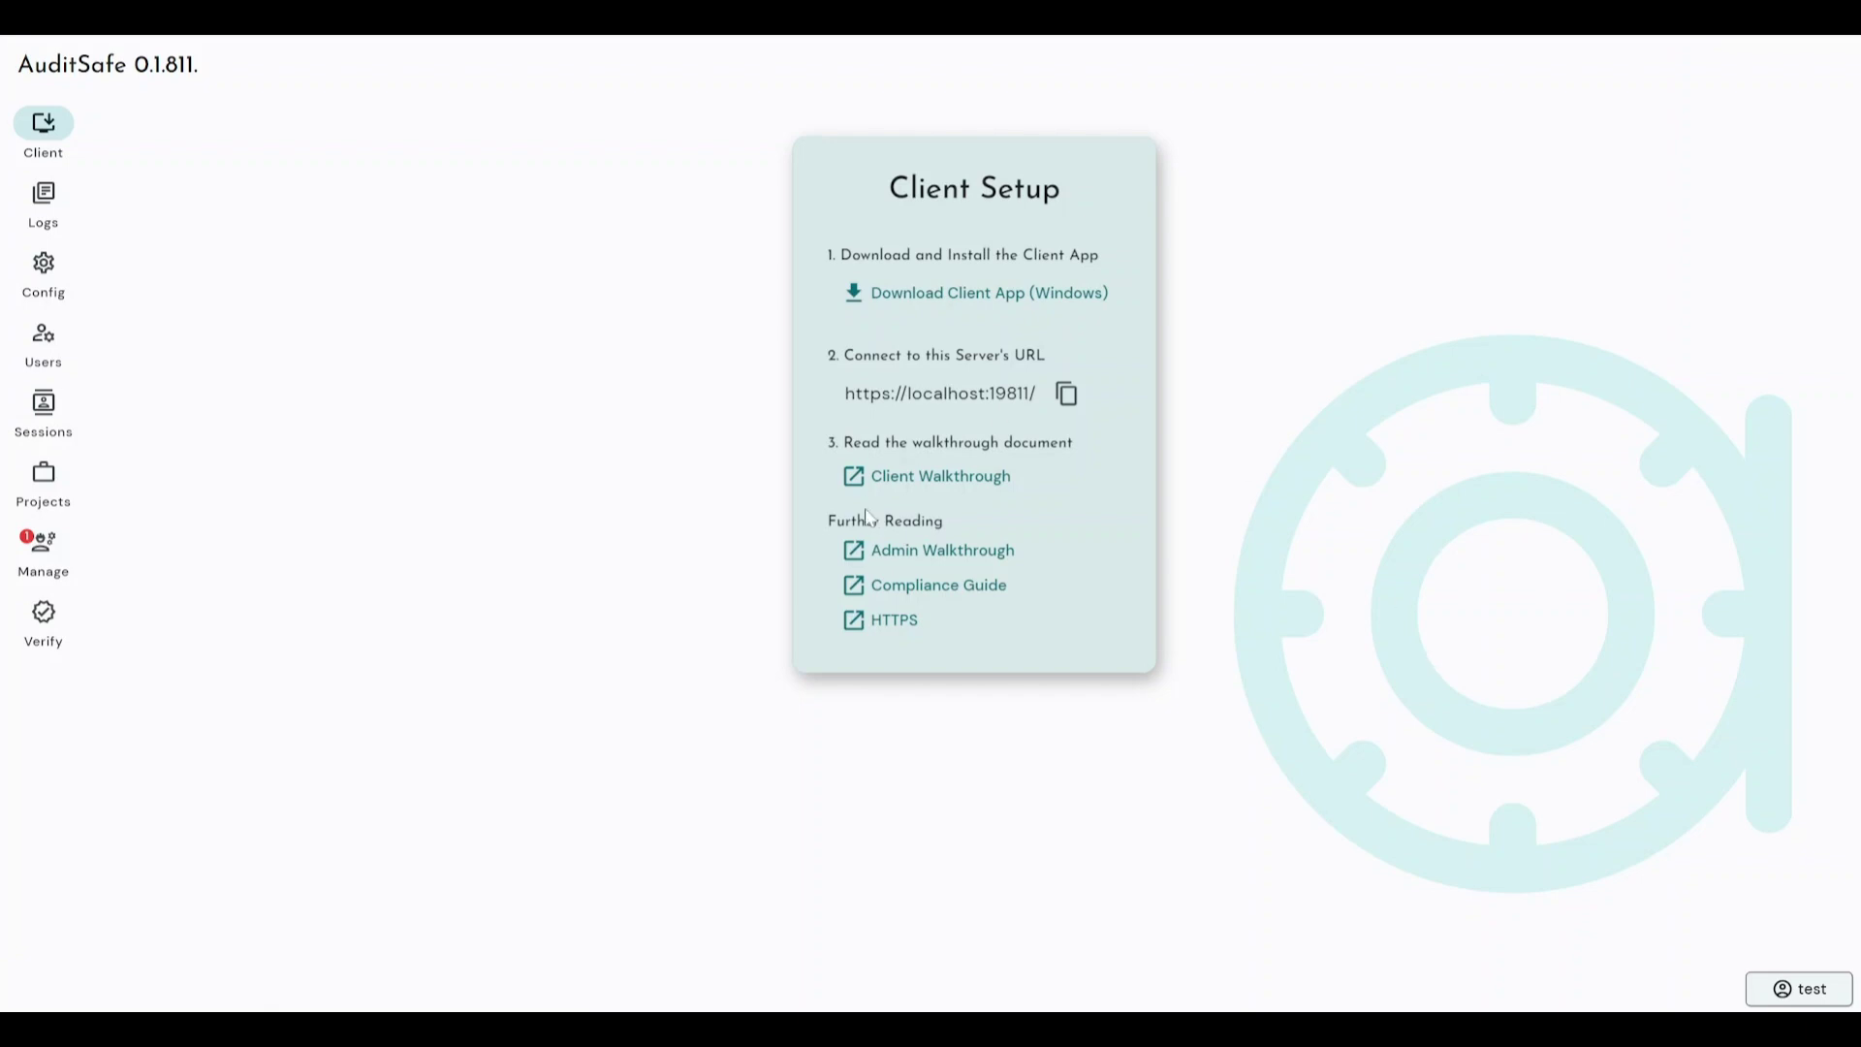
- Look over the Logs, Config and Users and Groups pages, then return to Config
click(44, 198)
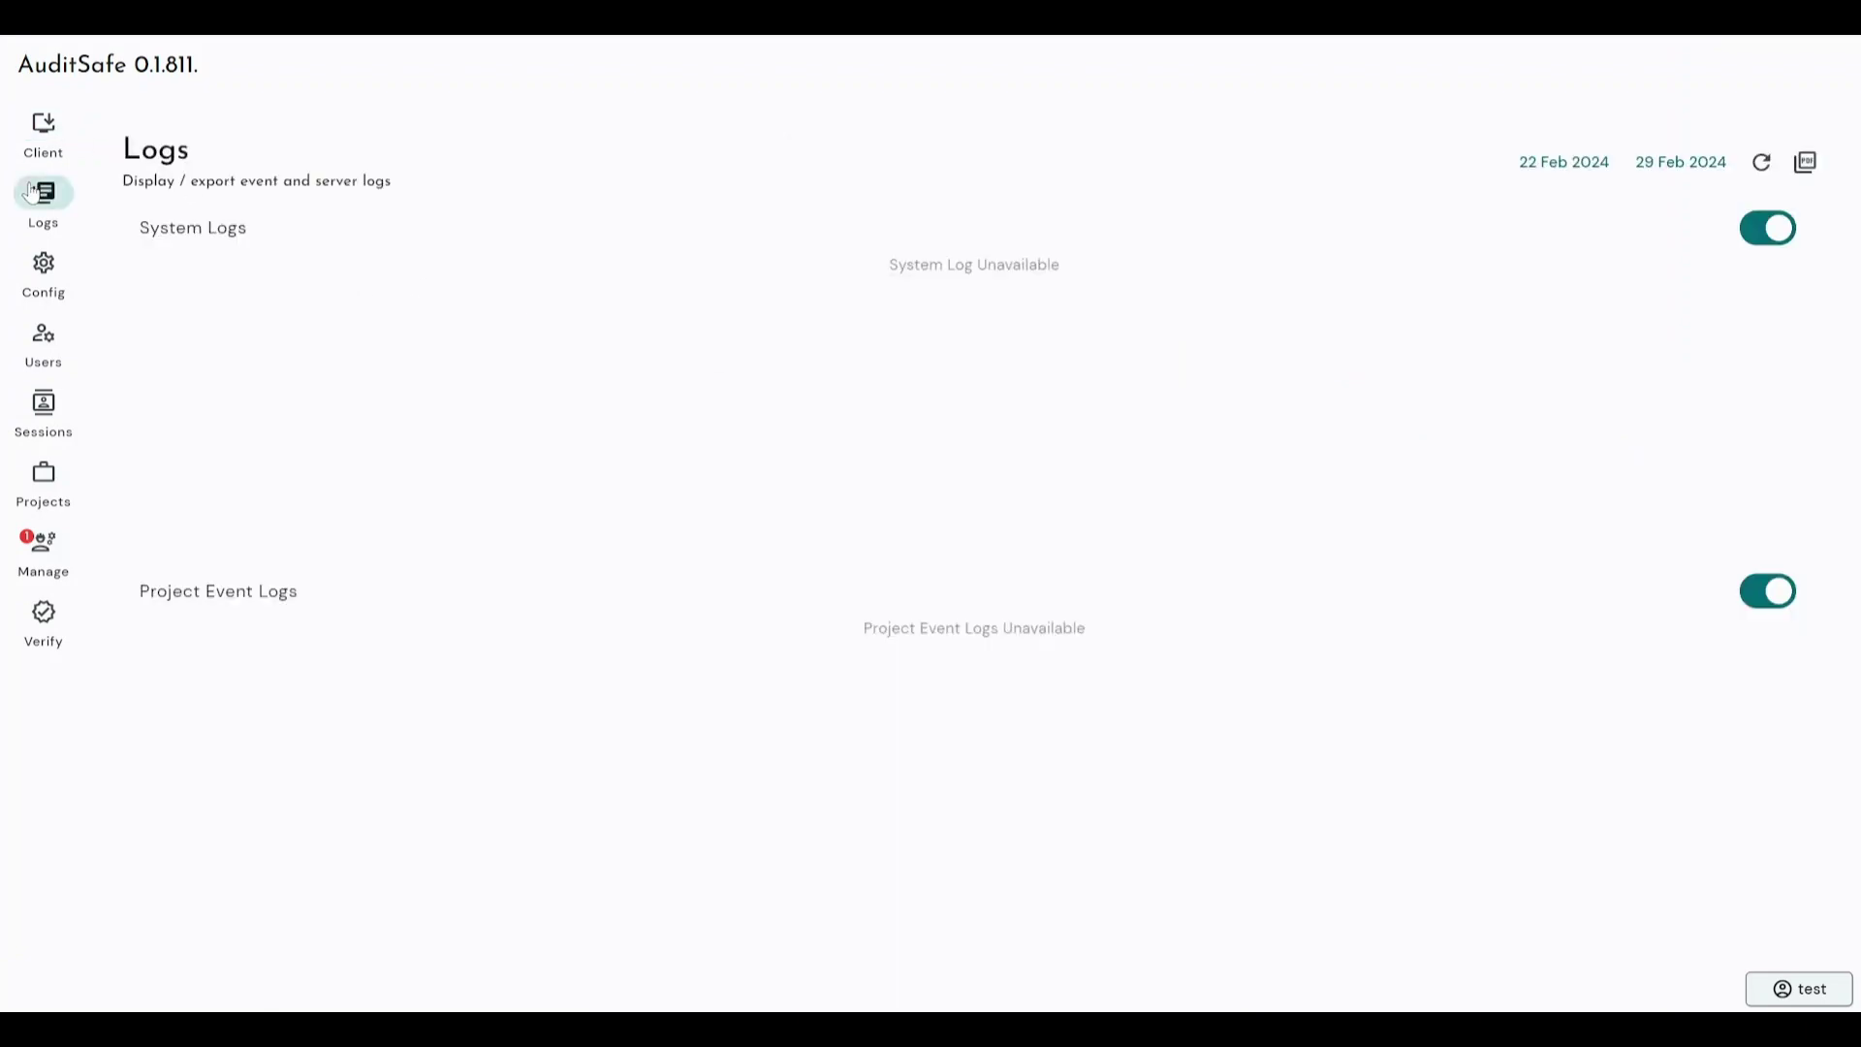
click(46, 276)
click(46, 335)
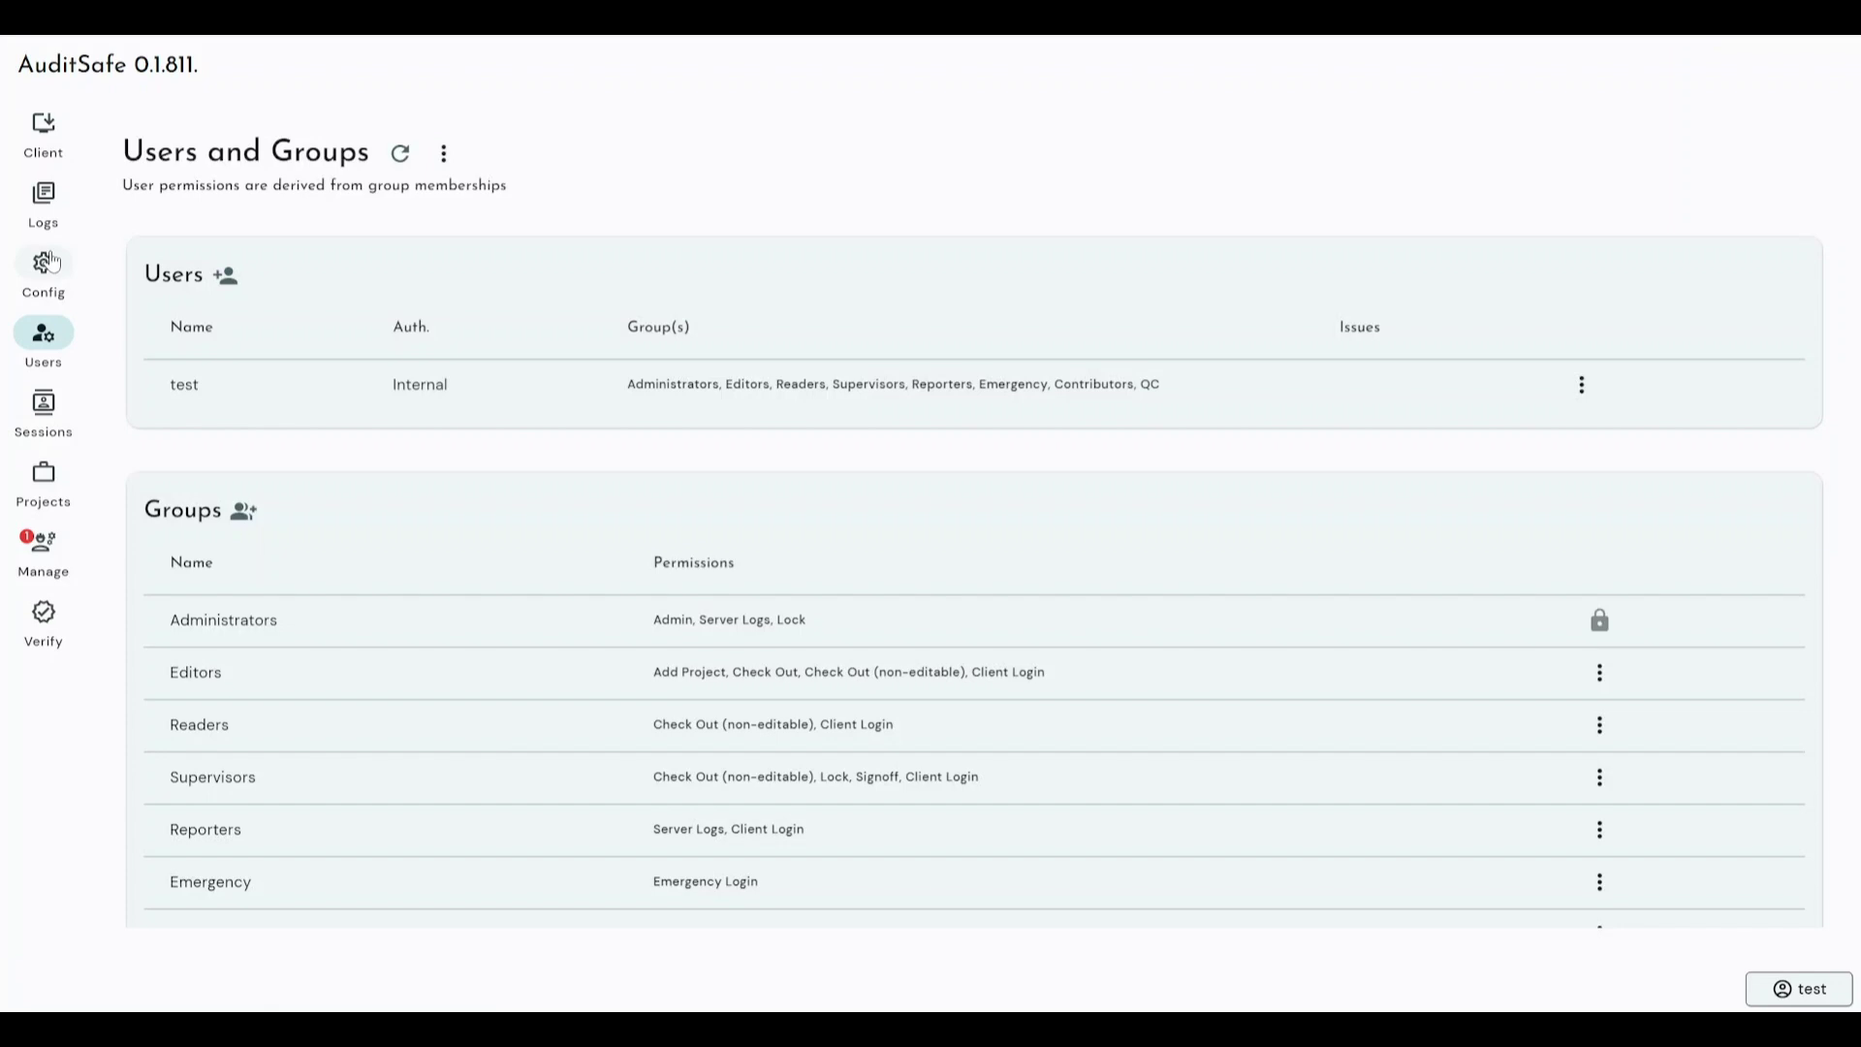
click(44, 267)
- Keep session expiry at 30 minutes and go back to the Client Setup page
scroll(826, 579, down, 4)
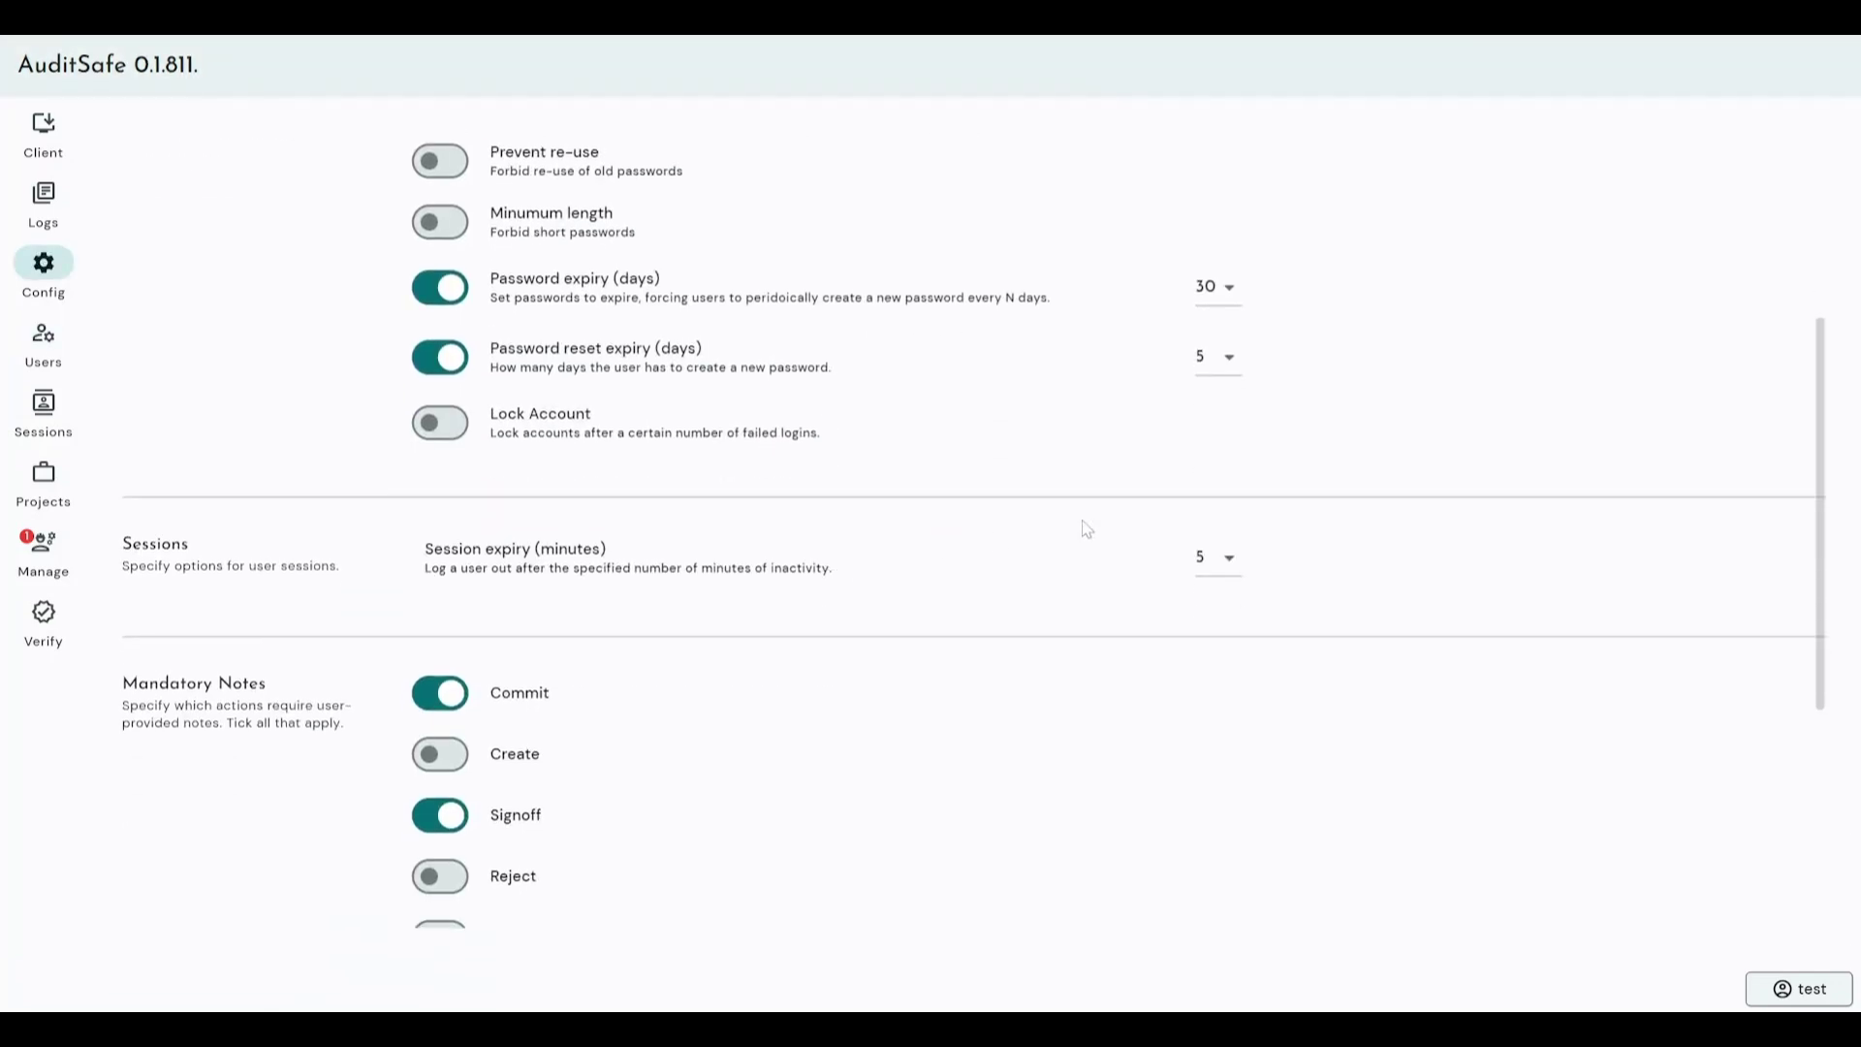
click(1215, 580)
click(1223, 630)
click(35, 148)
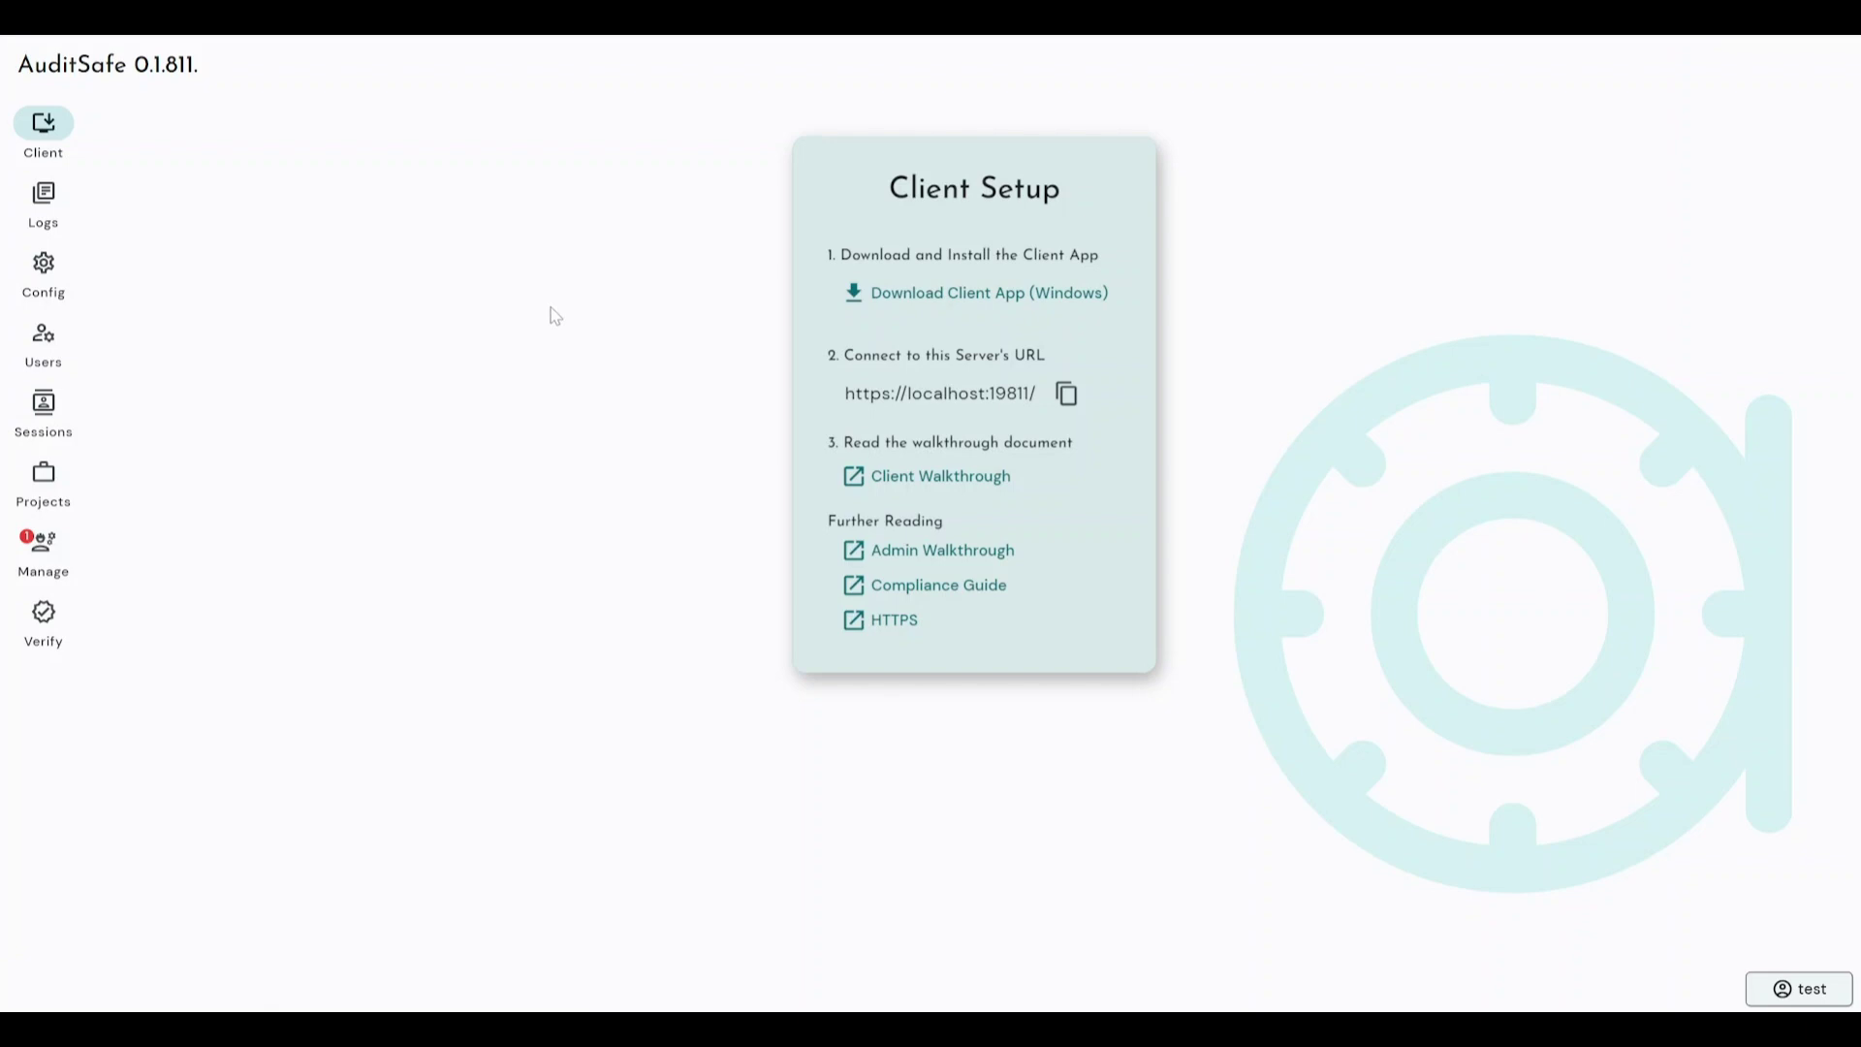
- Open the event and server logs and hide, then reshow, the System Logs table
click(58, 200)
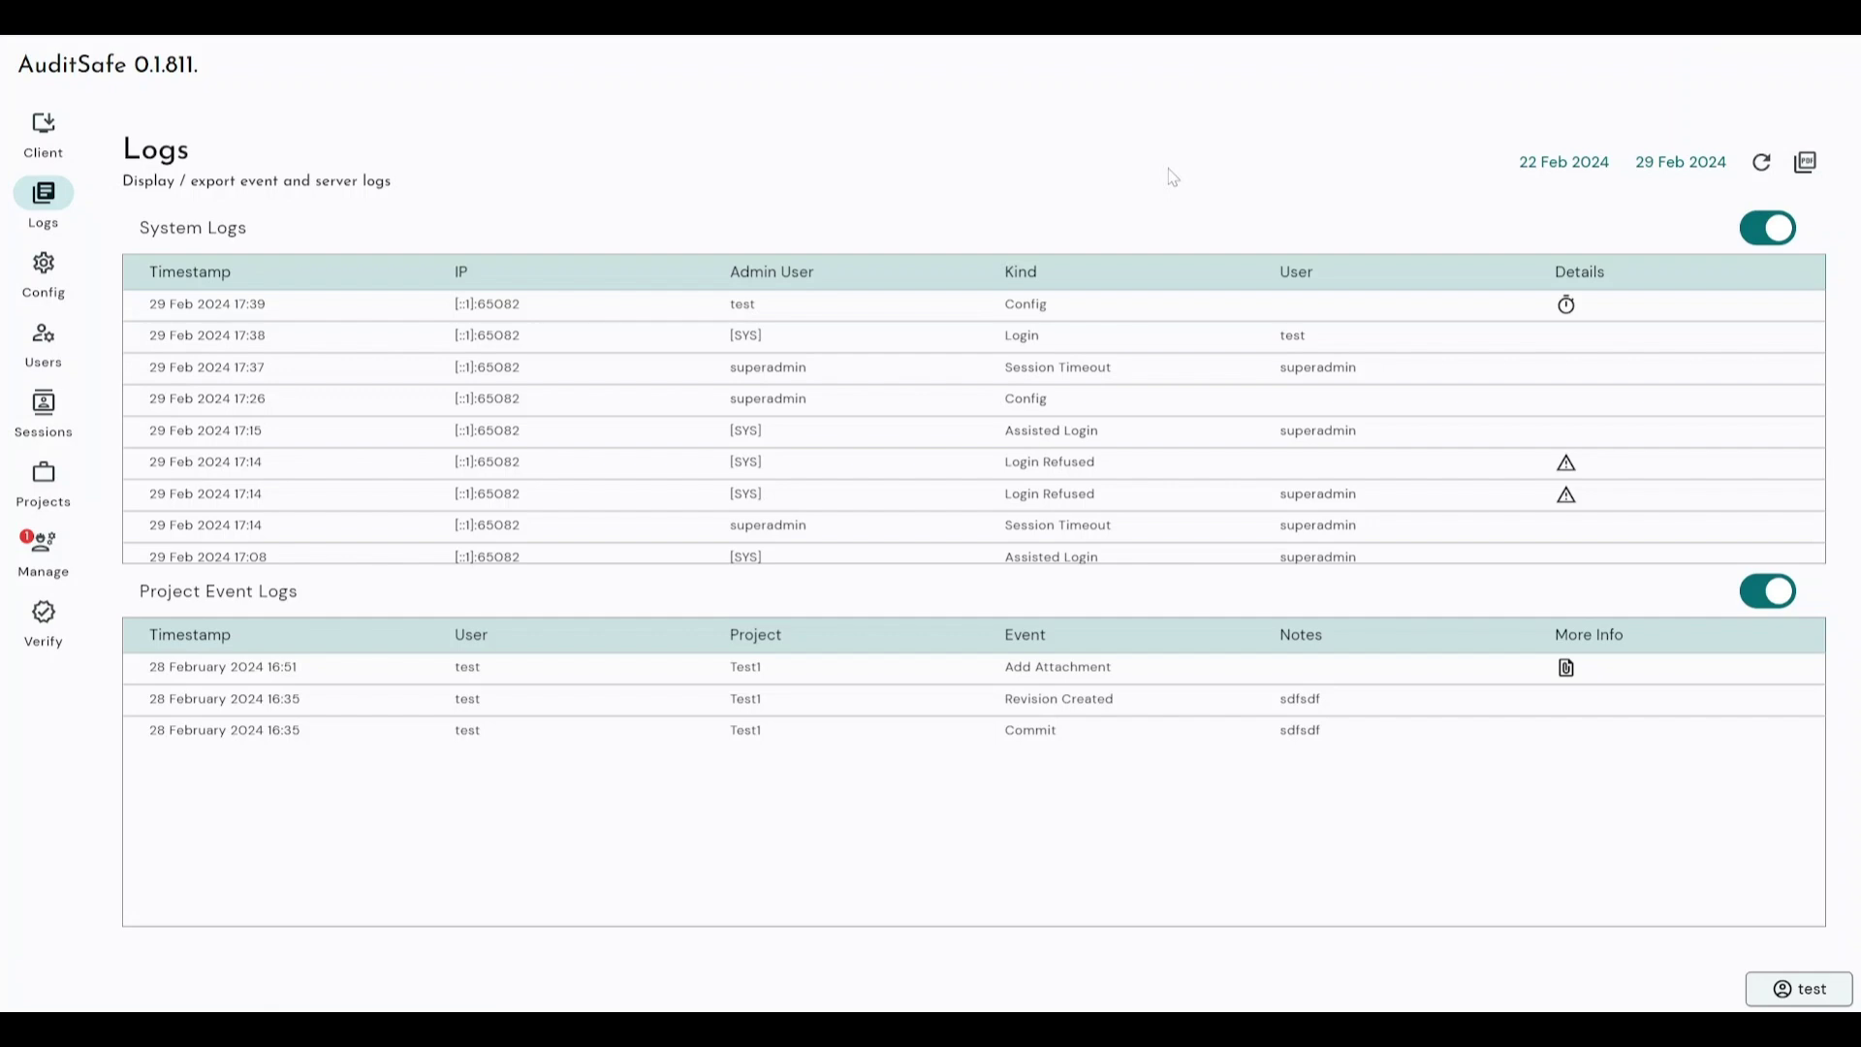
click(1247, 229)
click(1214, 205)
click(40, 276)
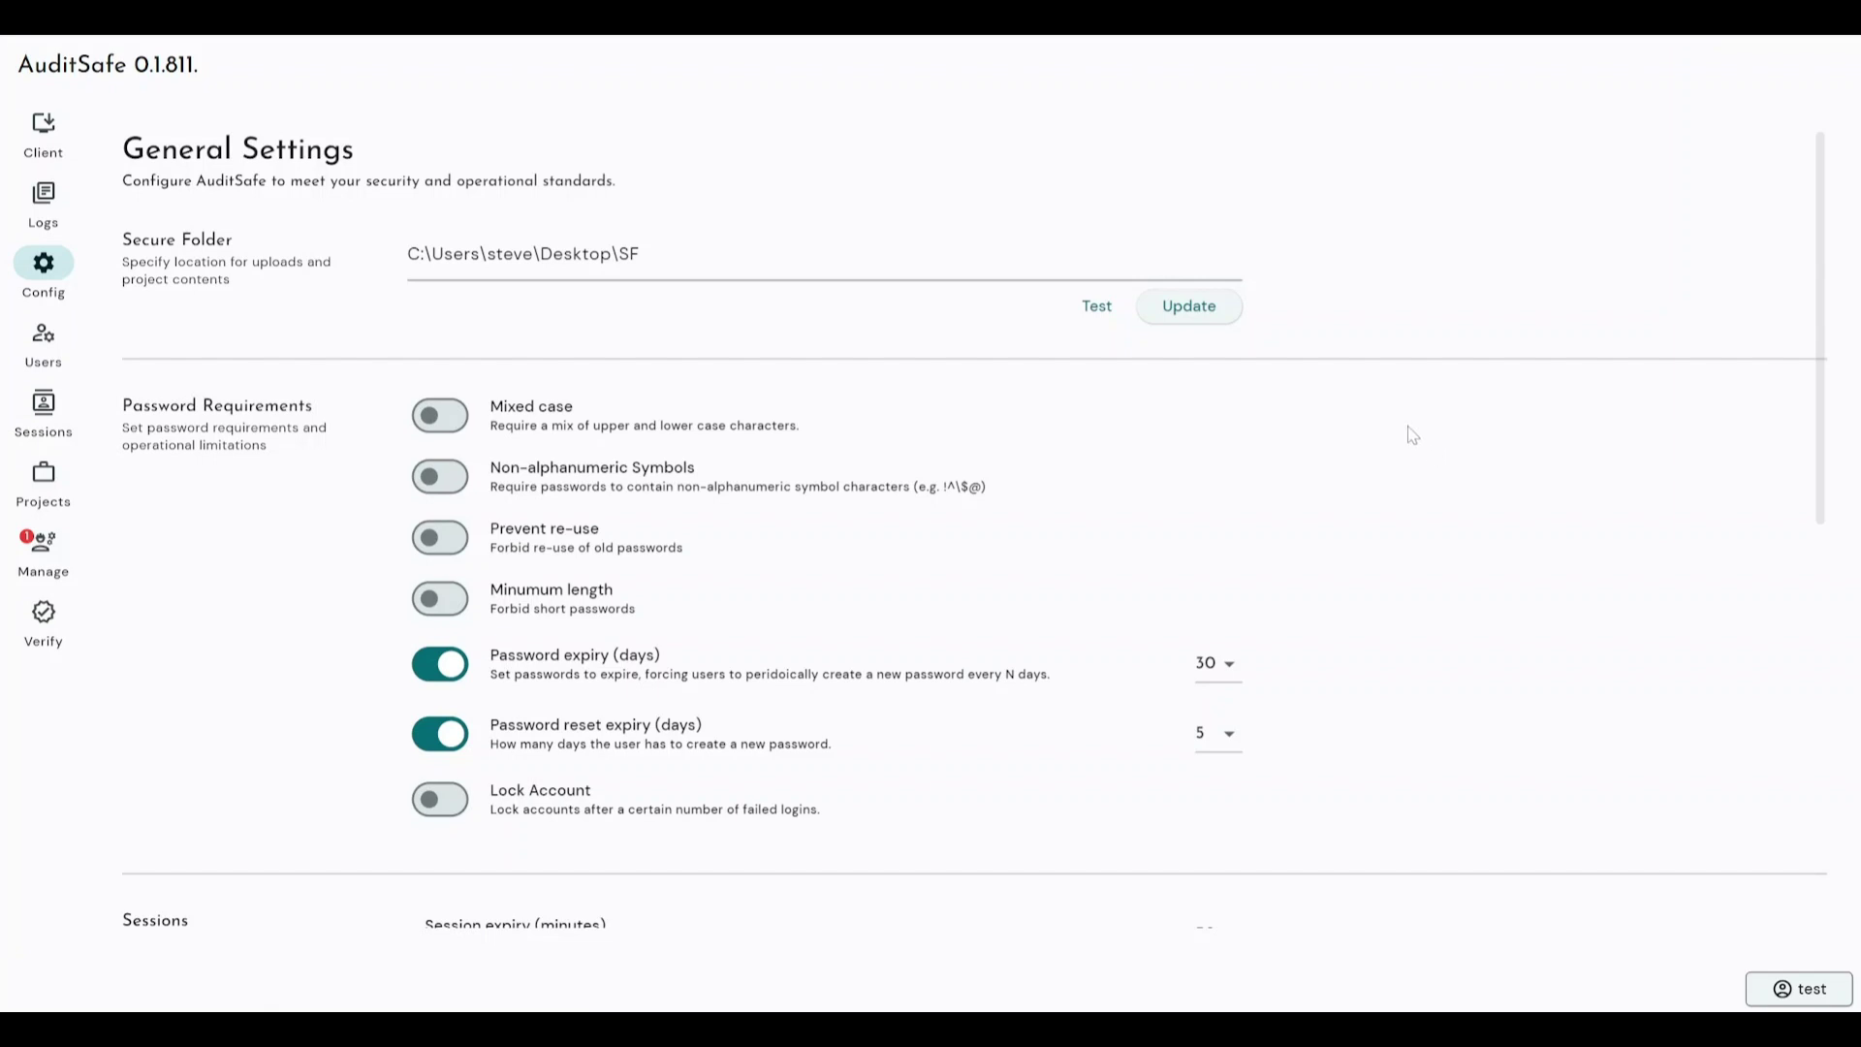
- Scroll General Settings down to the Sessions section showing the 30-minute session expiry
scroll(1406, 437, down, 1)
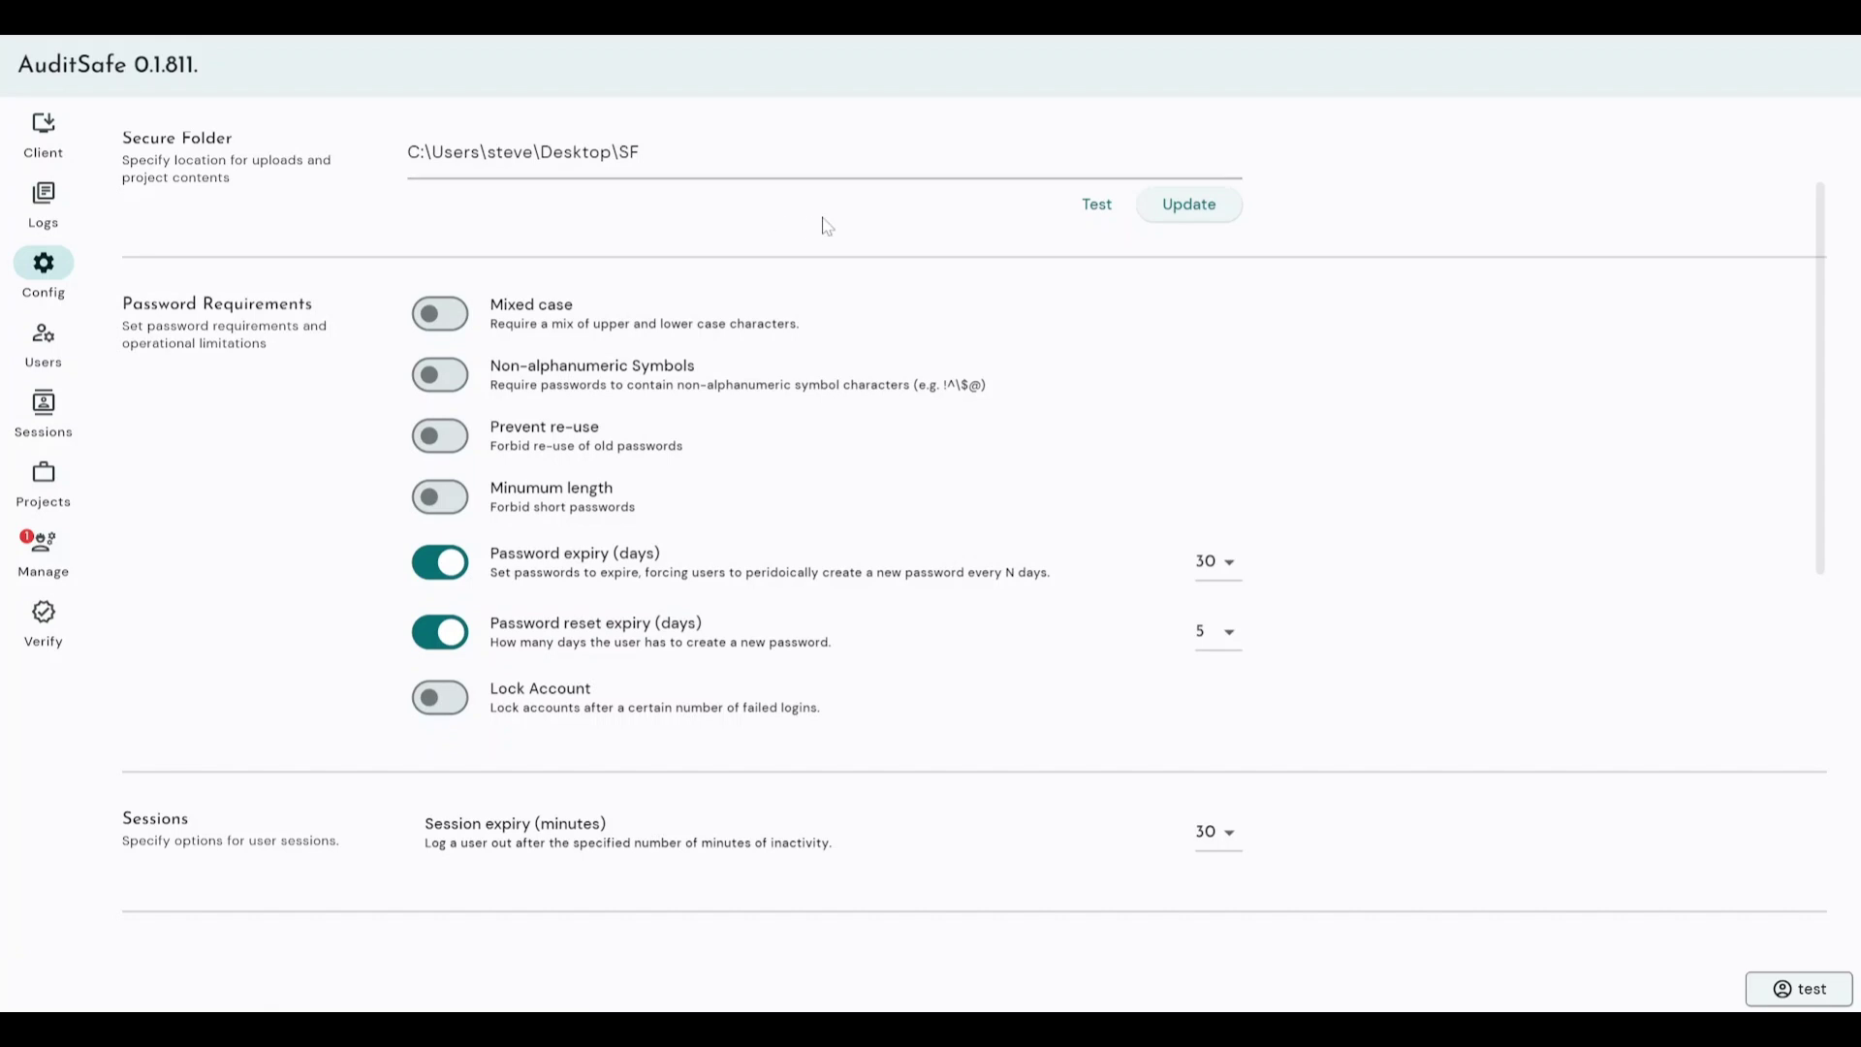
scroll(1345, 359, up, 1)
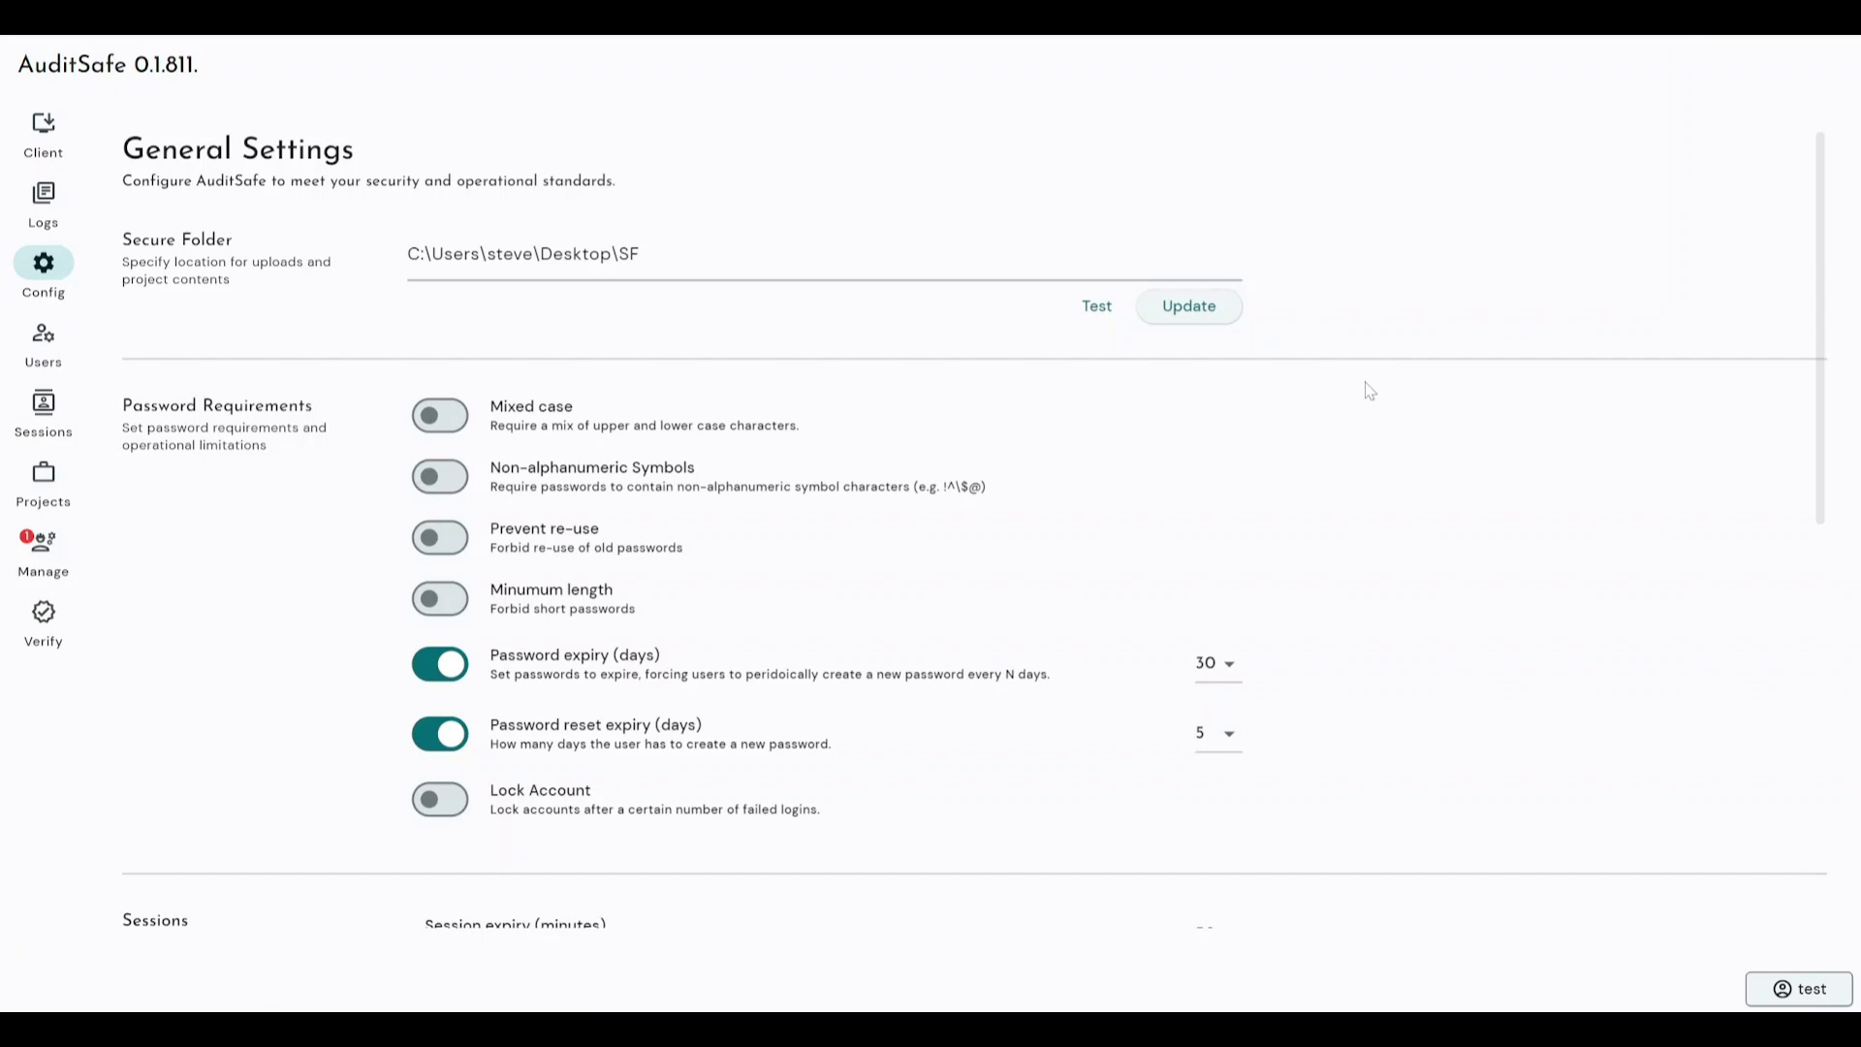
scroll(1369, 390, down, 1)
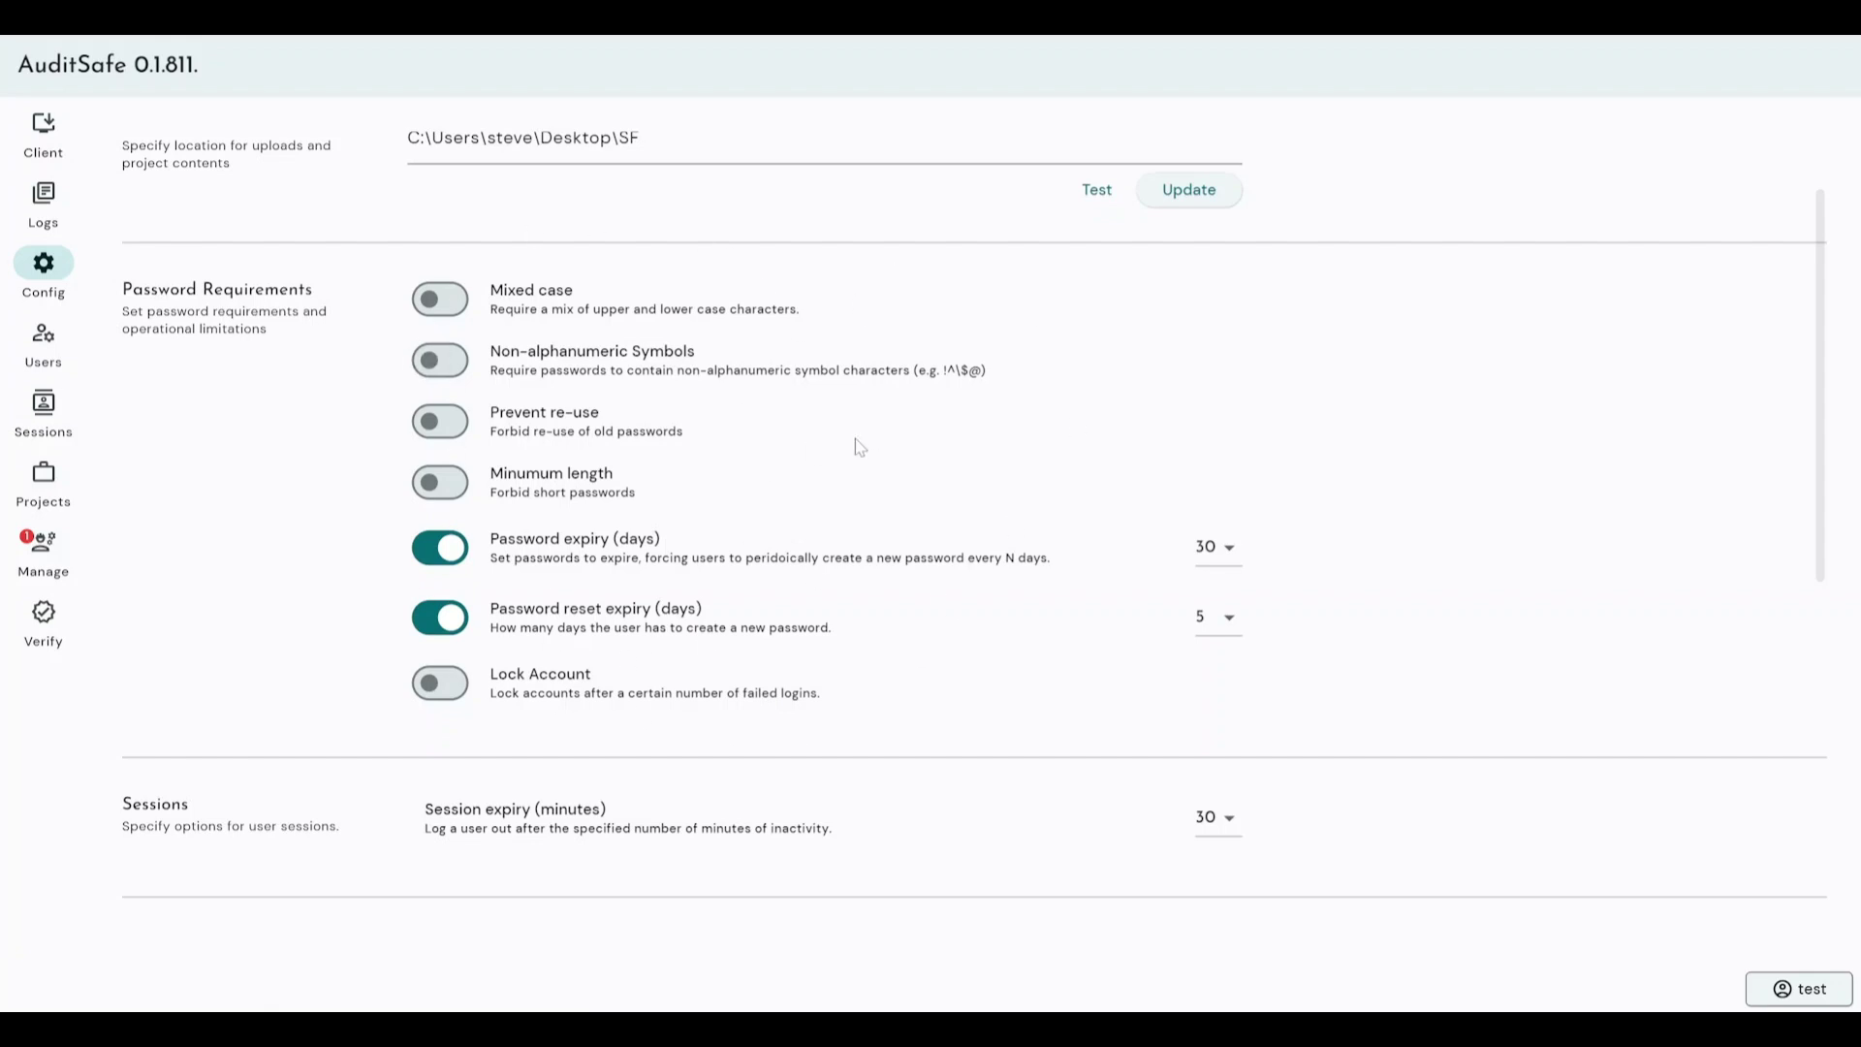
- Scroll down the General Settings page to the Mandatory Notes section
scroll(905, 680, down, 1)
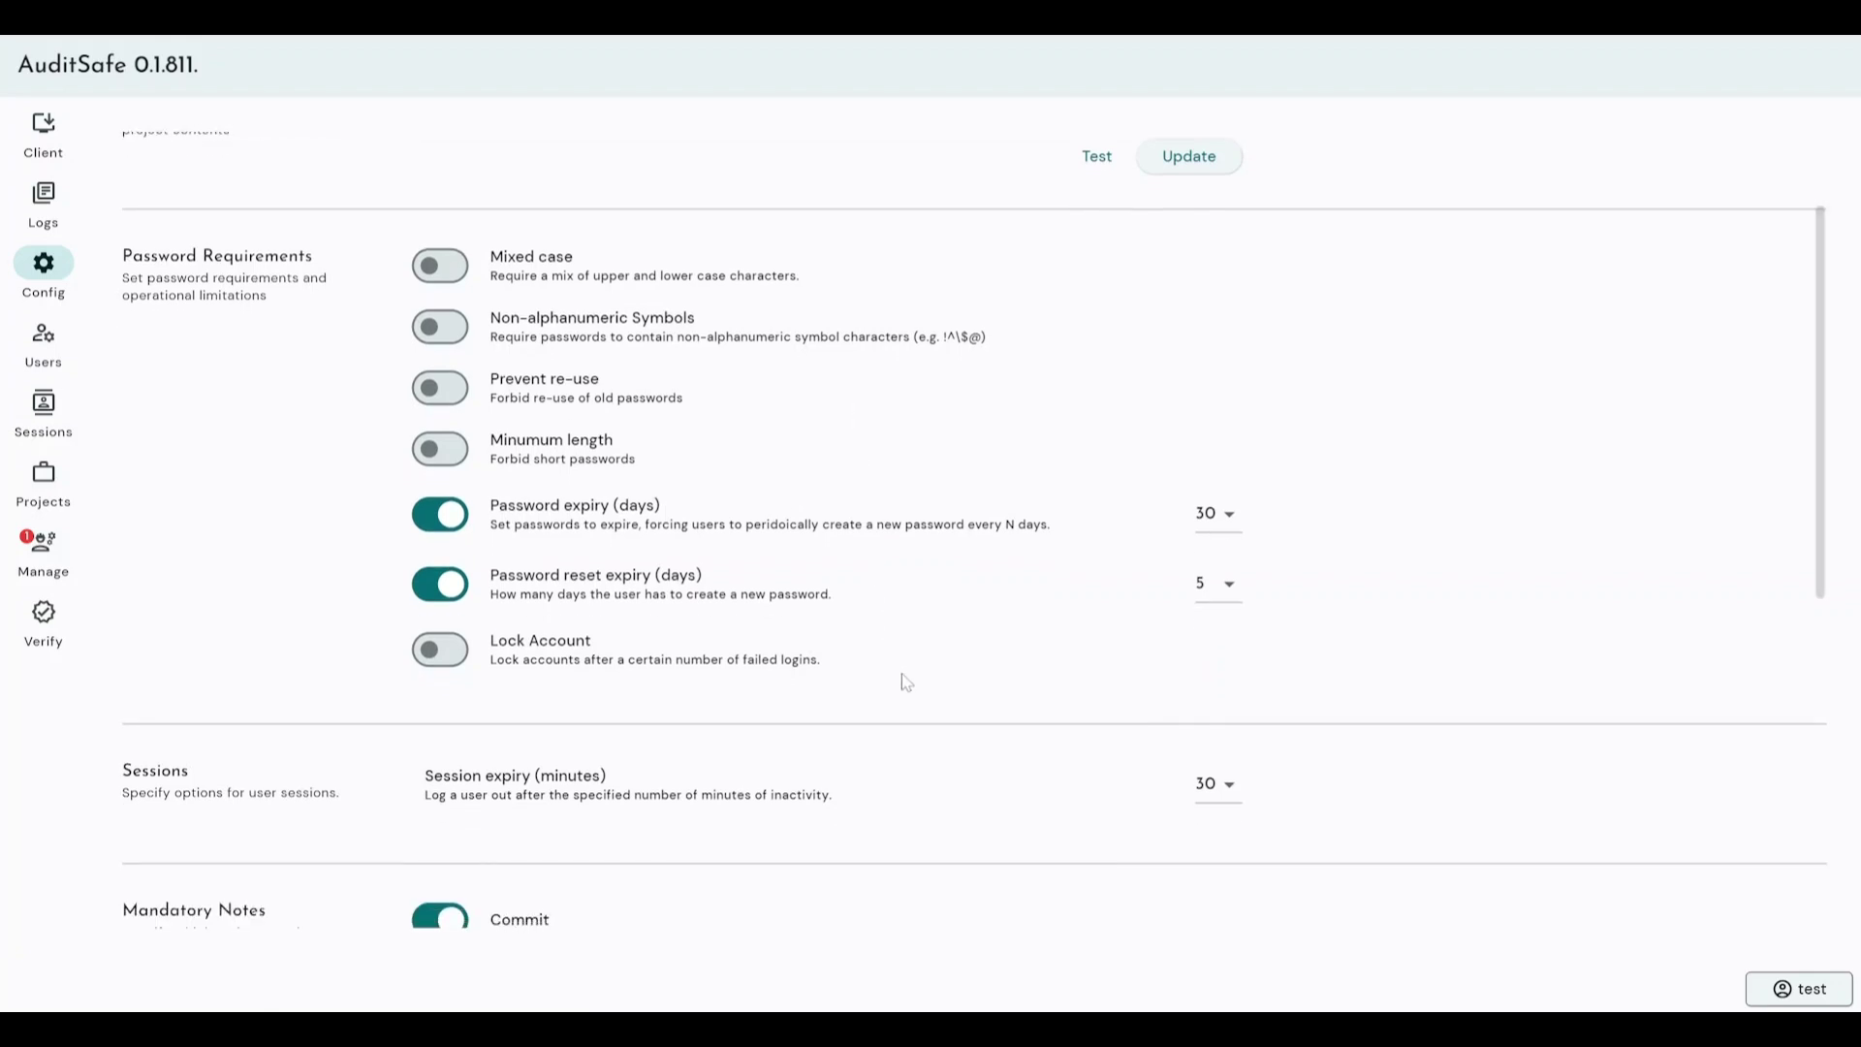
scroll(905, 681, down, 3)
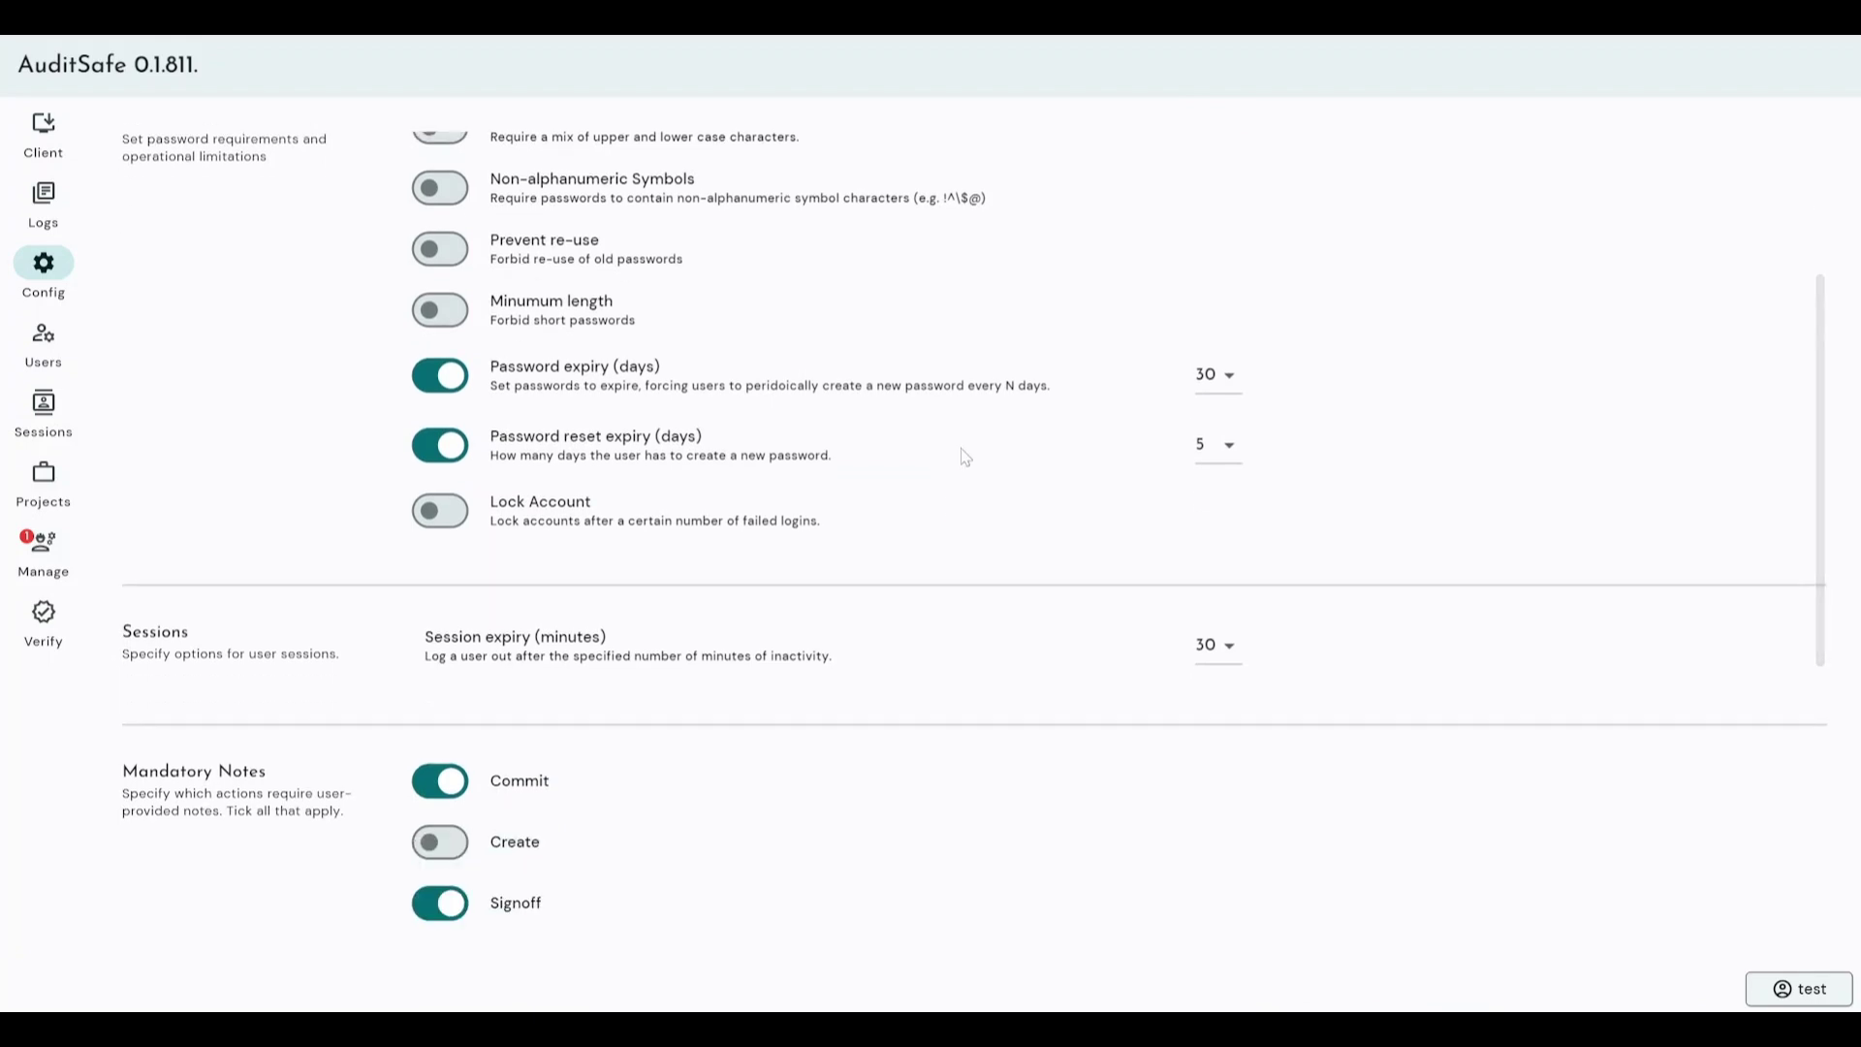
scroll(921, 455, down, 2)
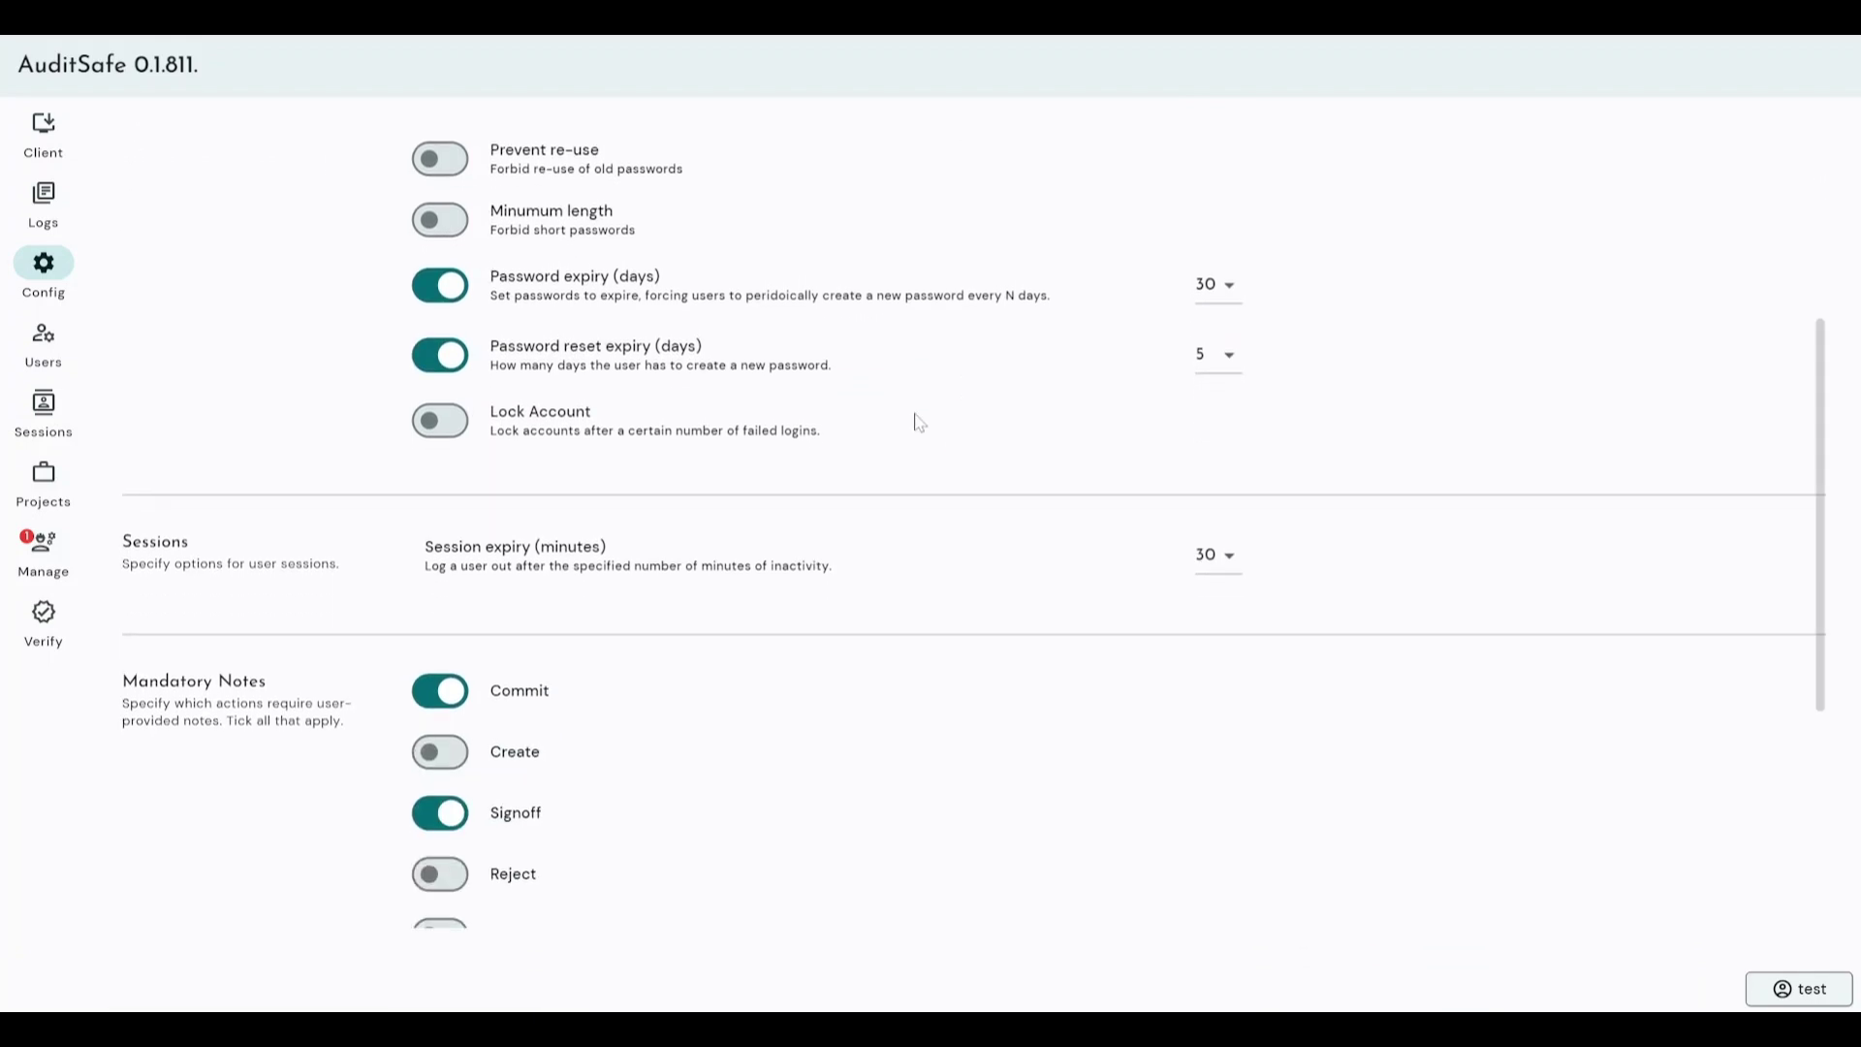
scroll(919, 423, up, 2)
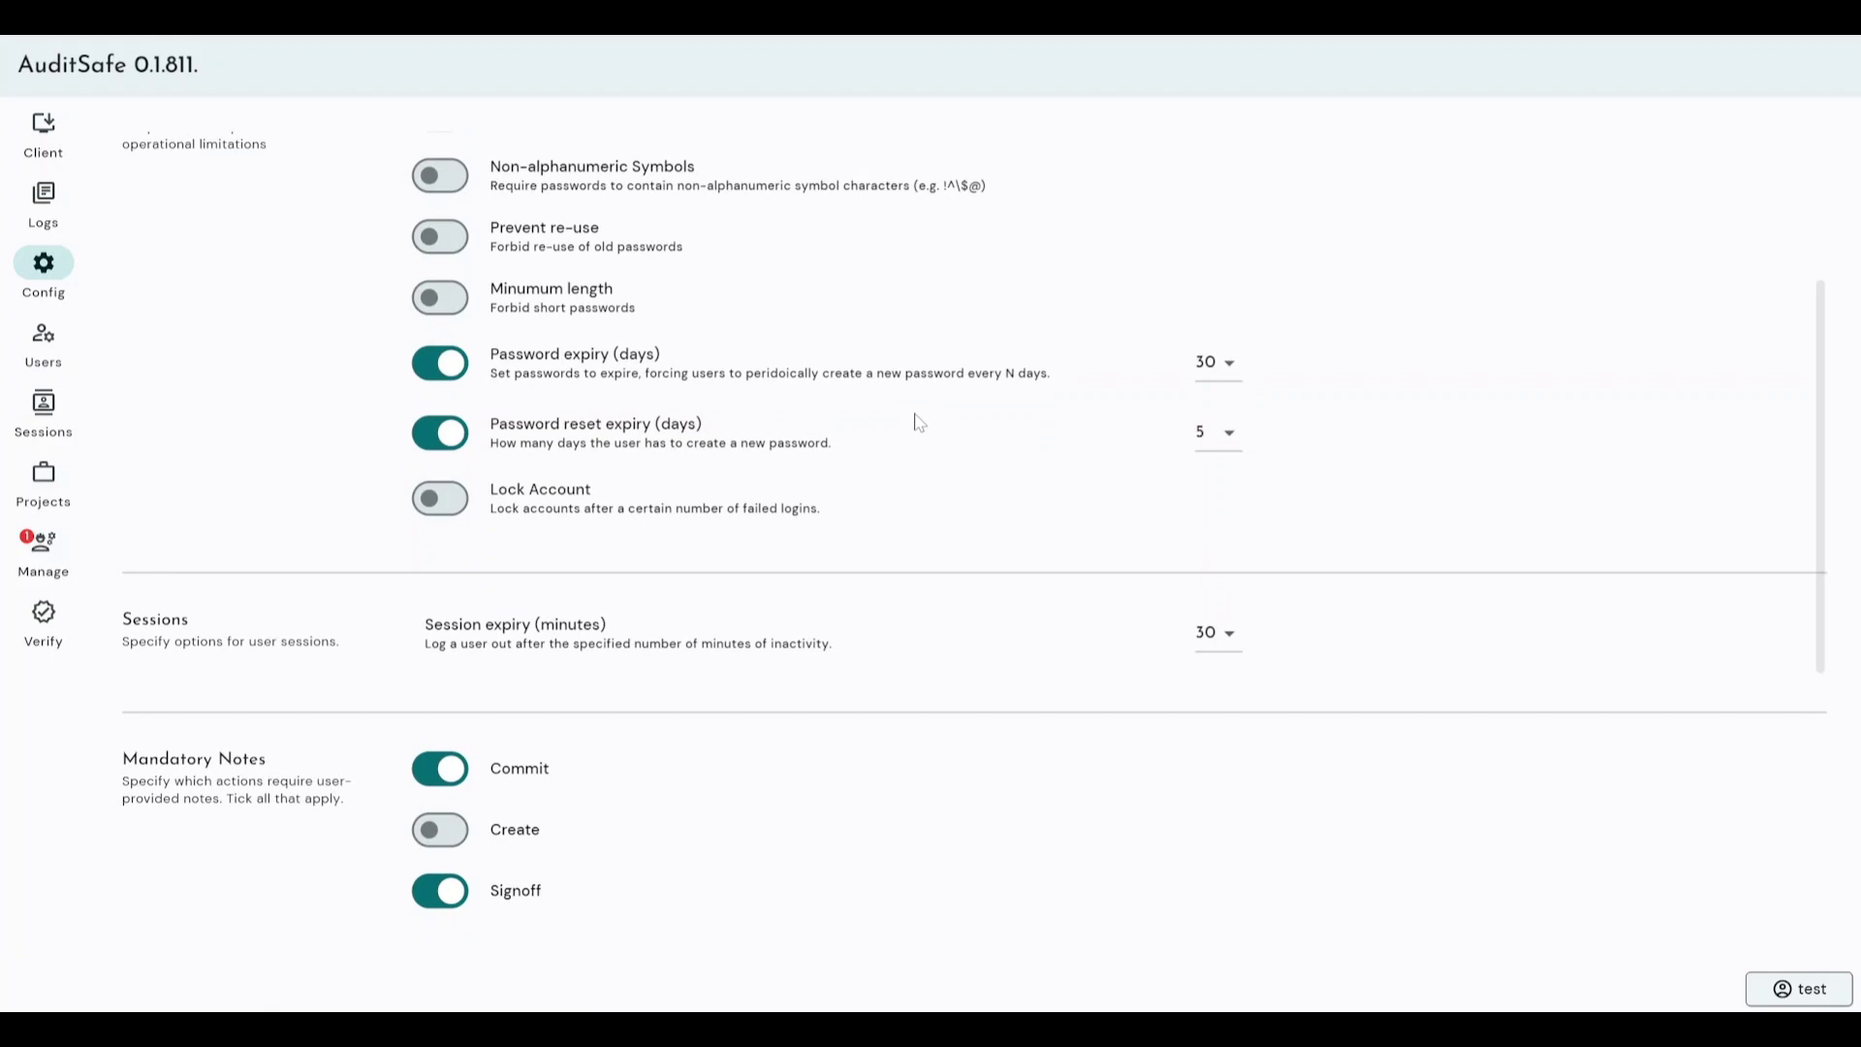
scroll(931, 405, down, 2)
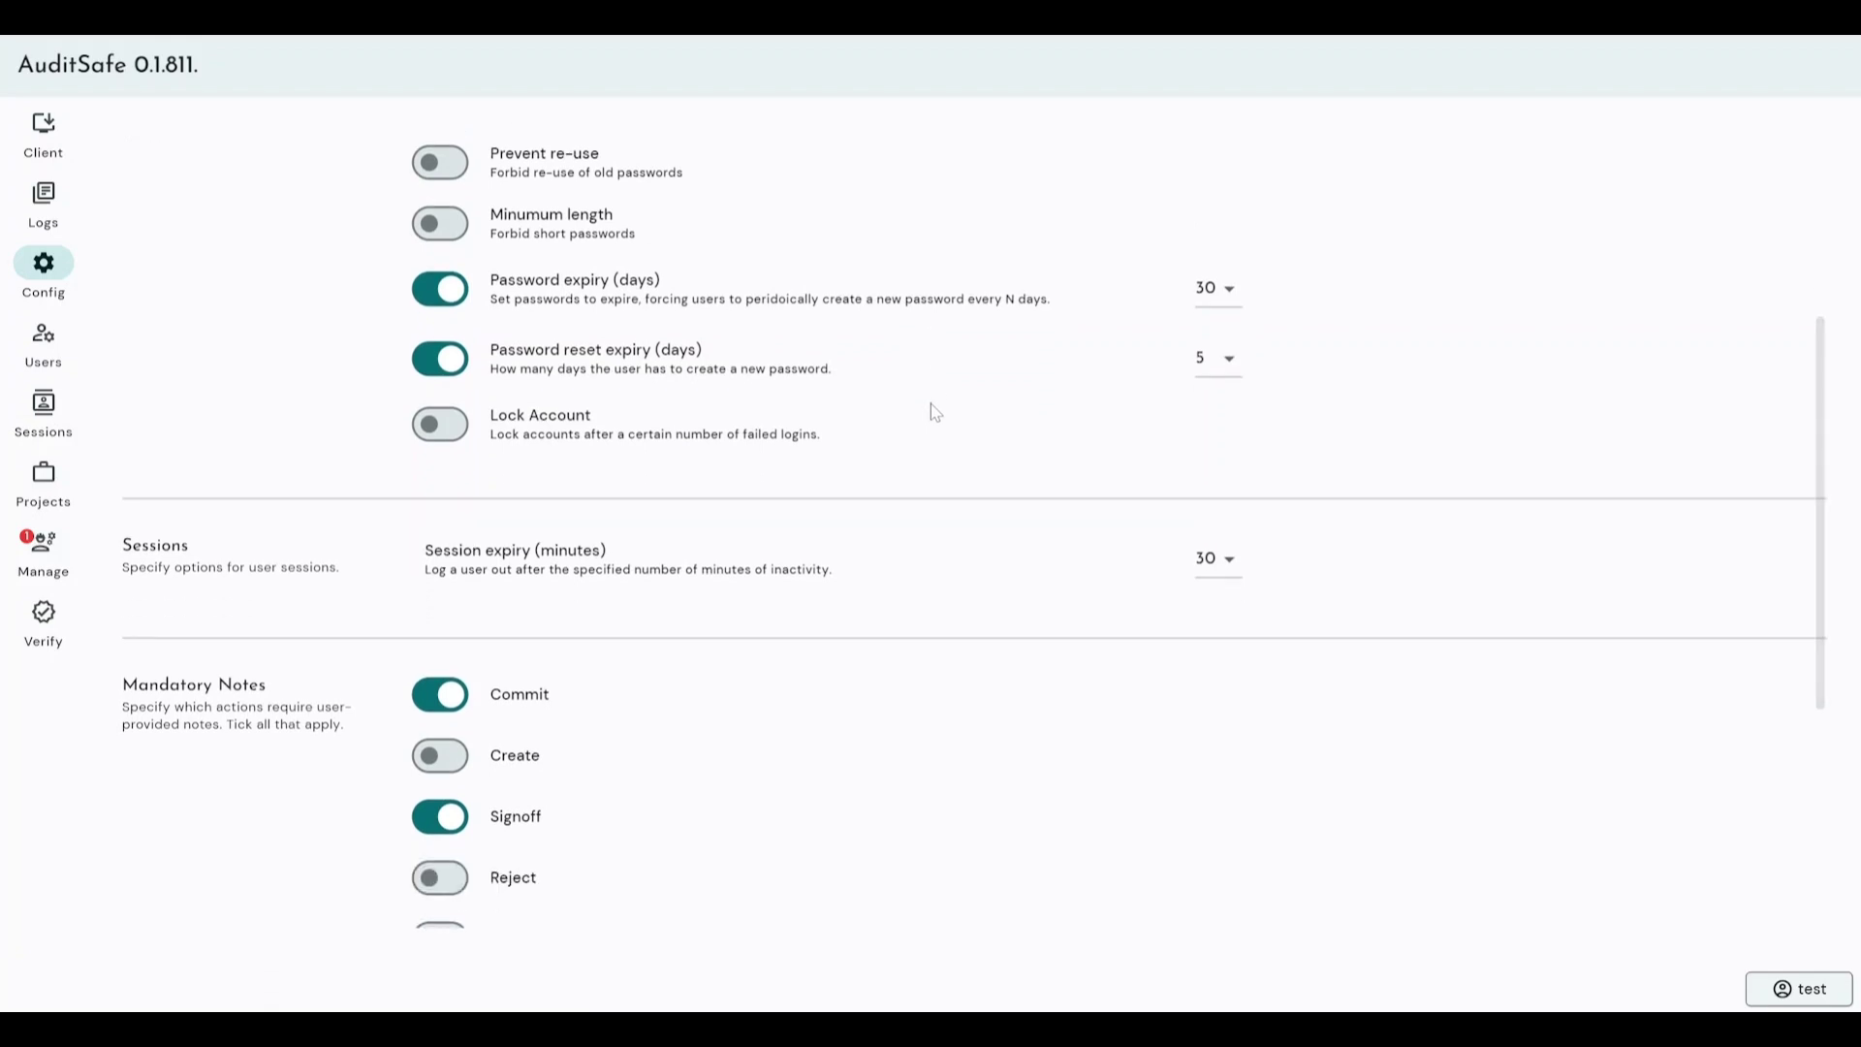
scroll(931, 406, down, 6)
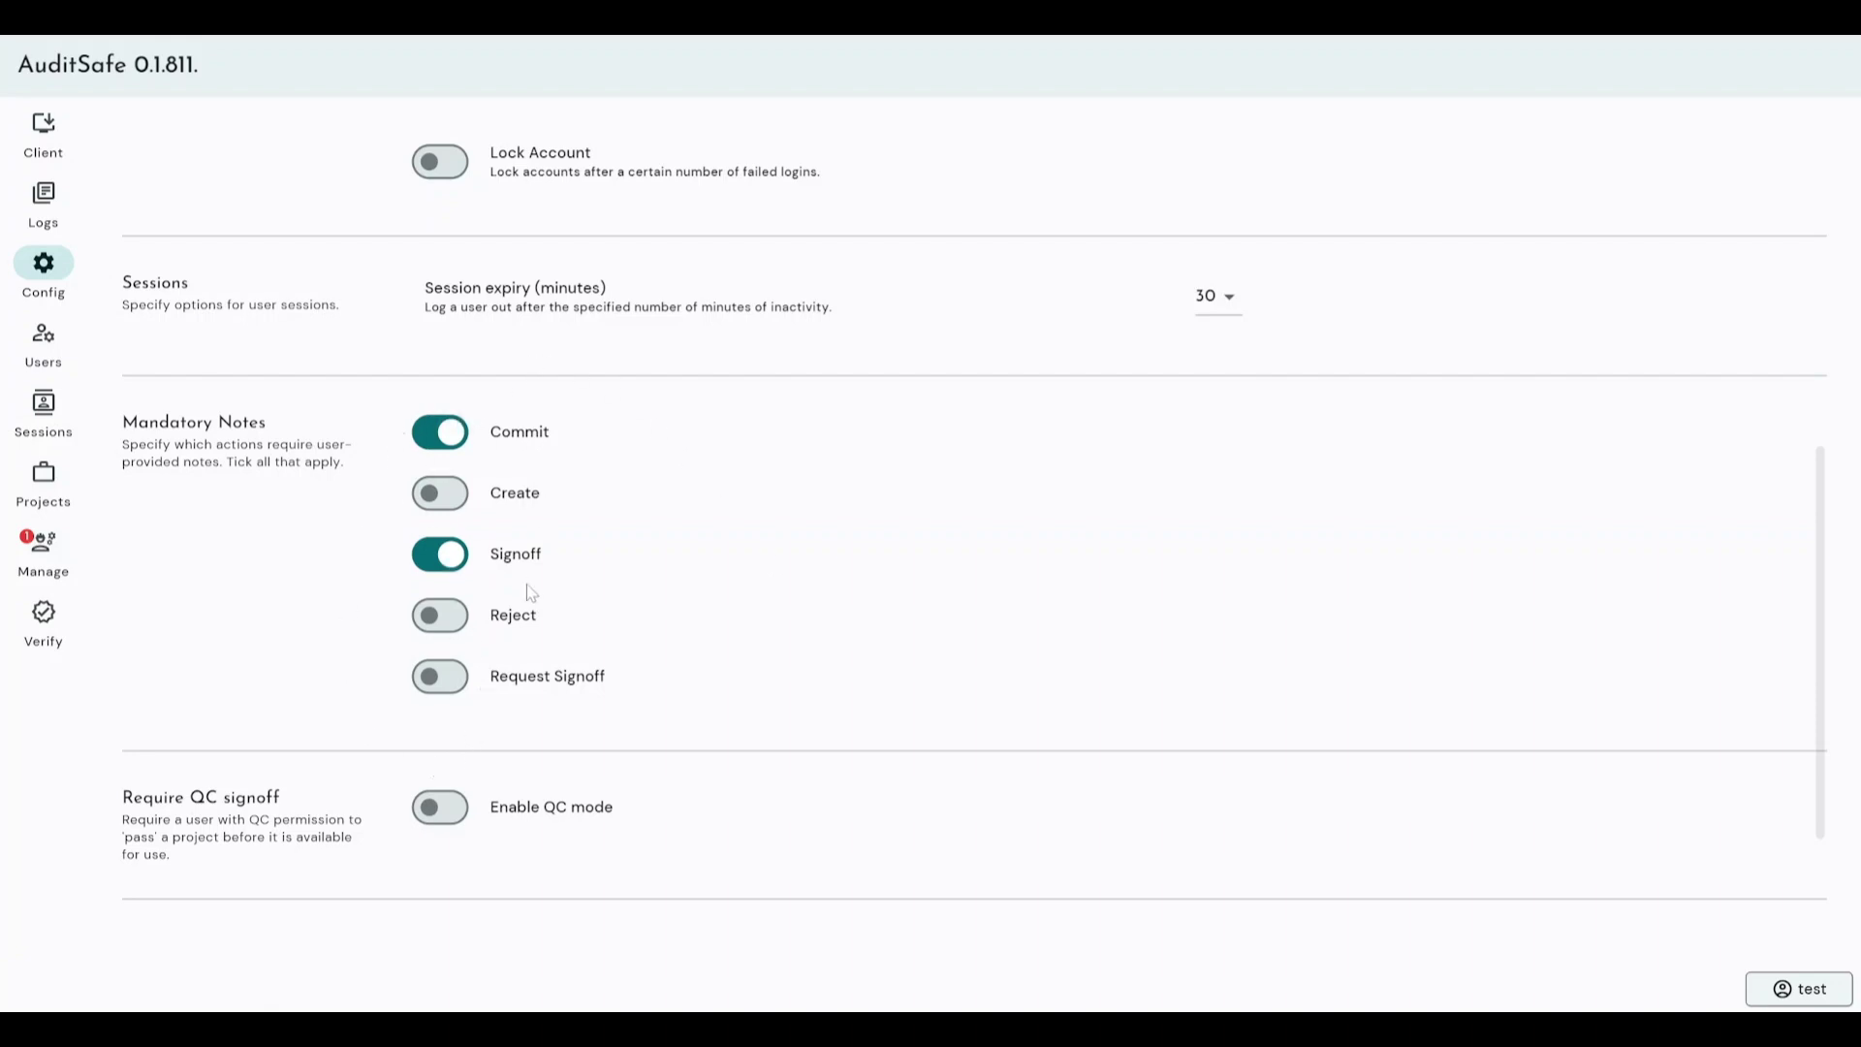
- Toggle Create notes on then off, and Commit notes off then back on
click(454, 498)
click(453, 498)
click(455, 451)
click(455, 451)
scroll(357, 759, down, 2)
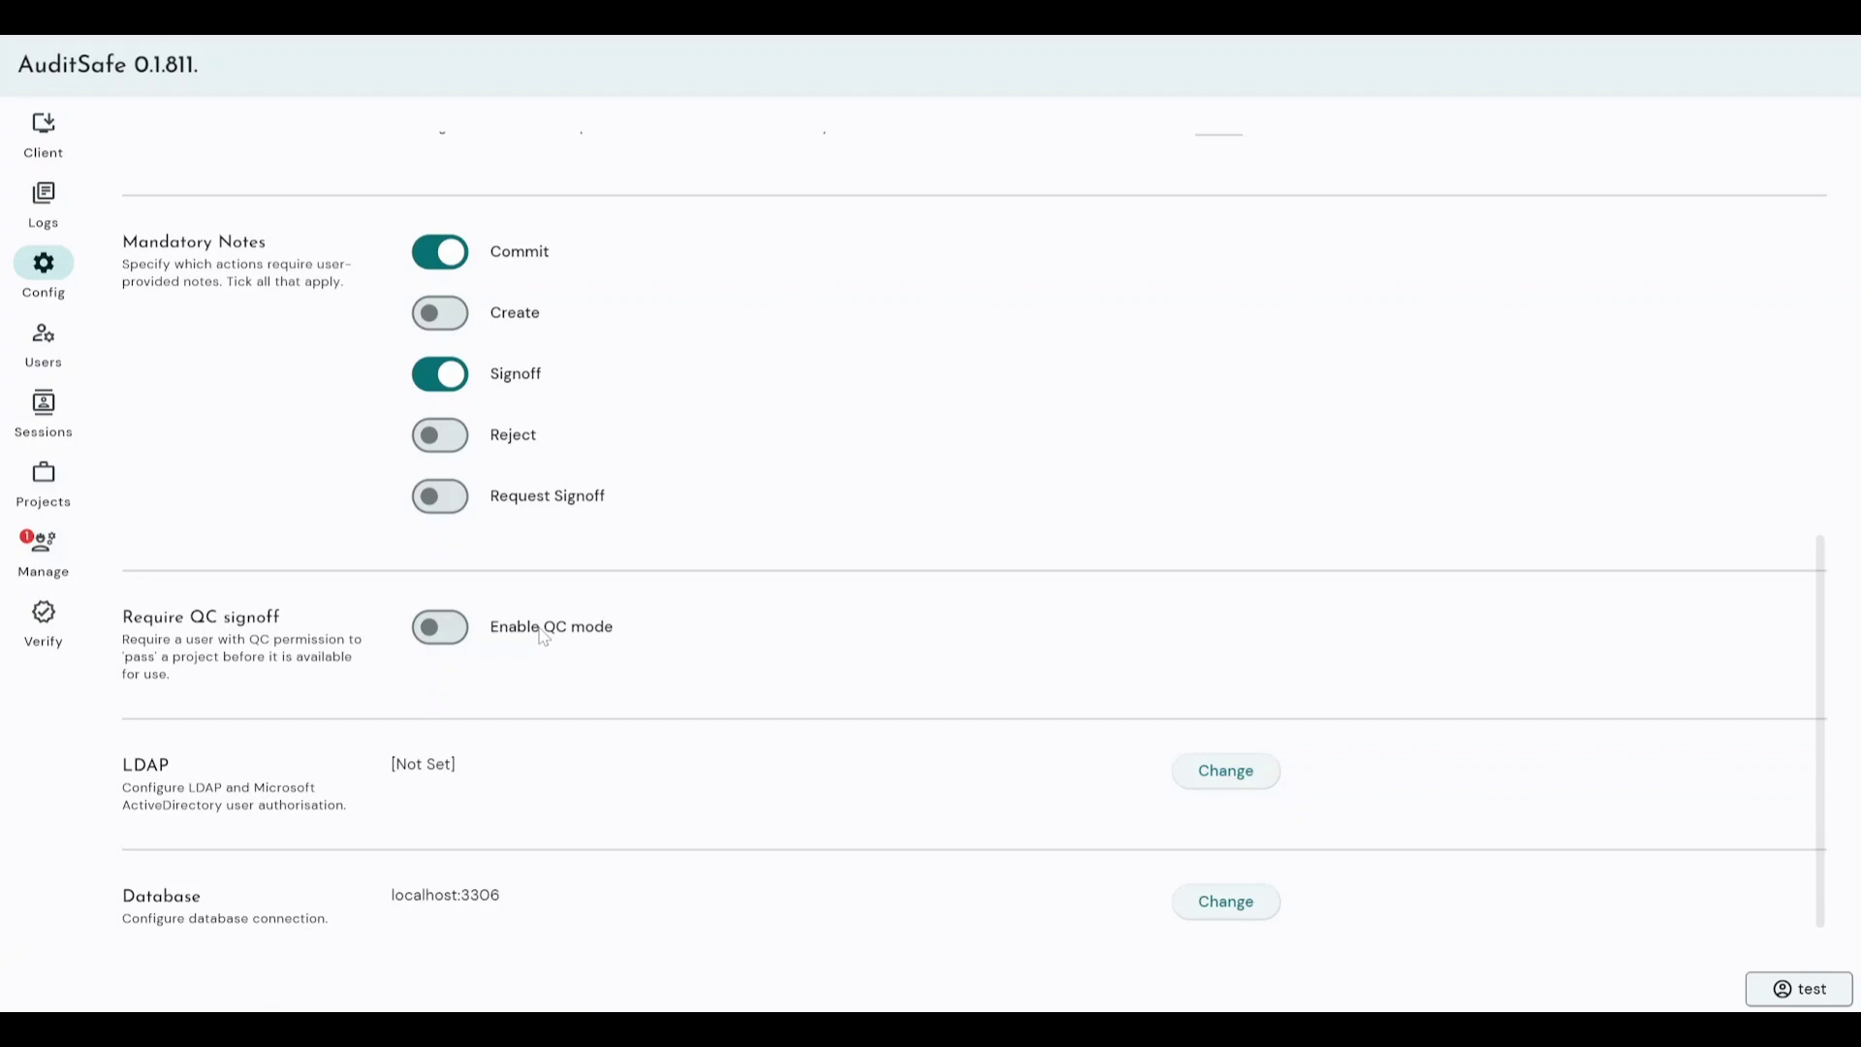
scroll(569, 593, up, 1)
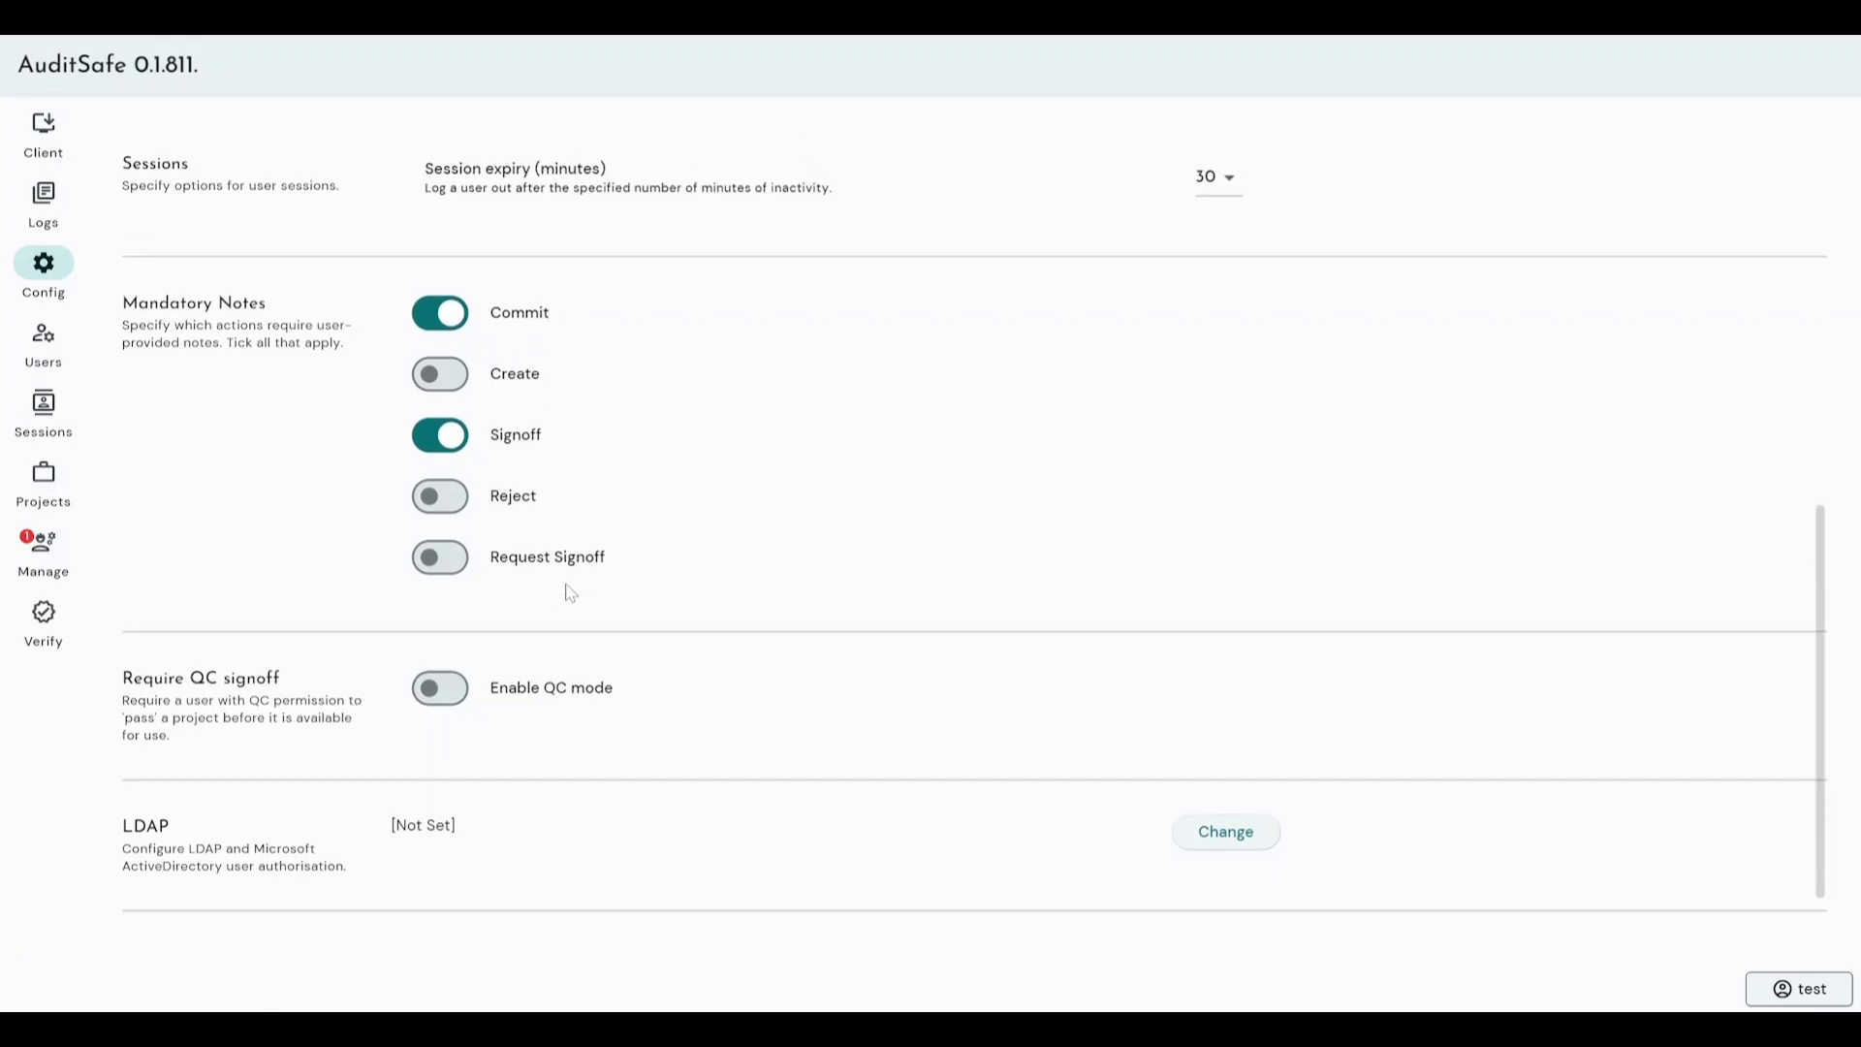
scroll(676, 586, up, 2)
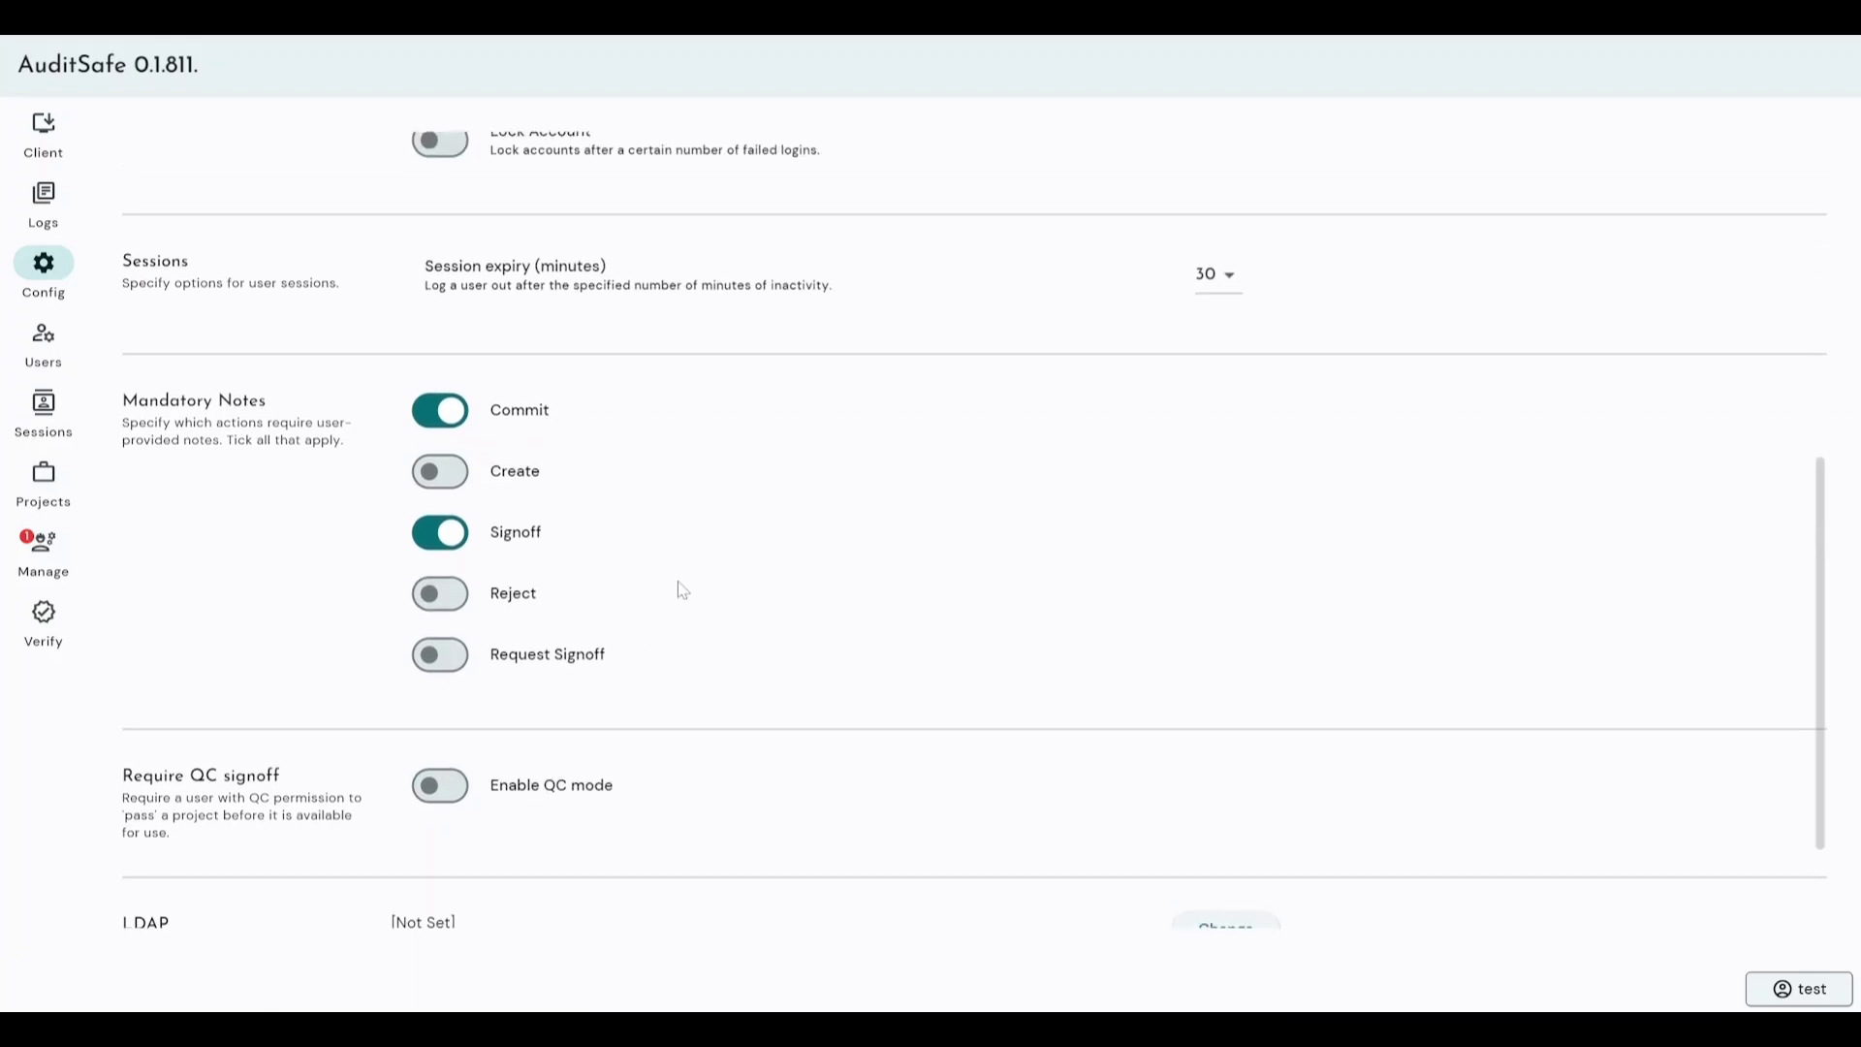
scroll(683, 589, down, 3)
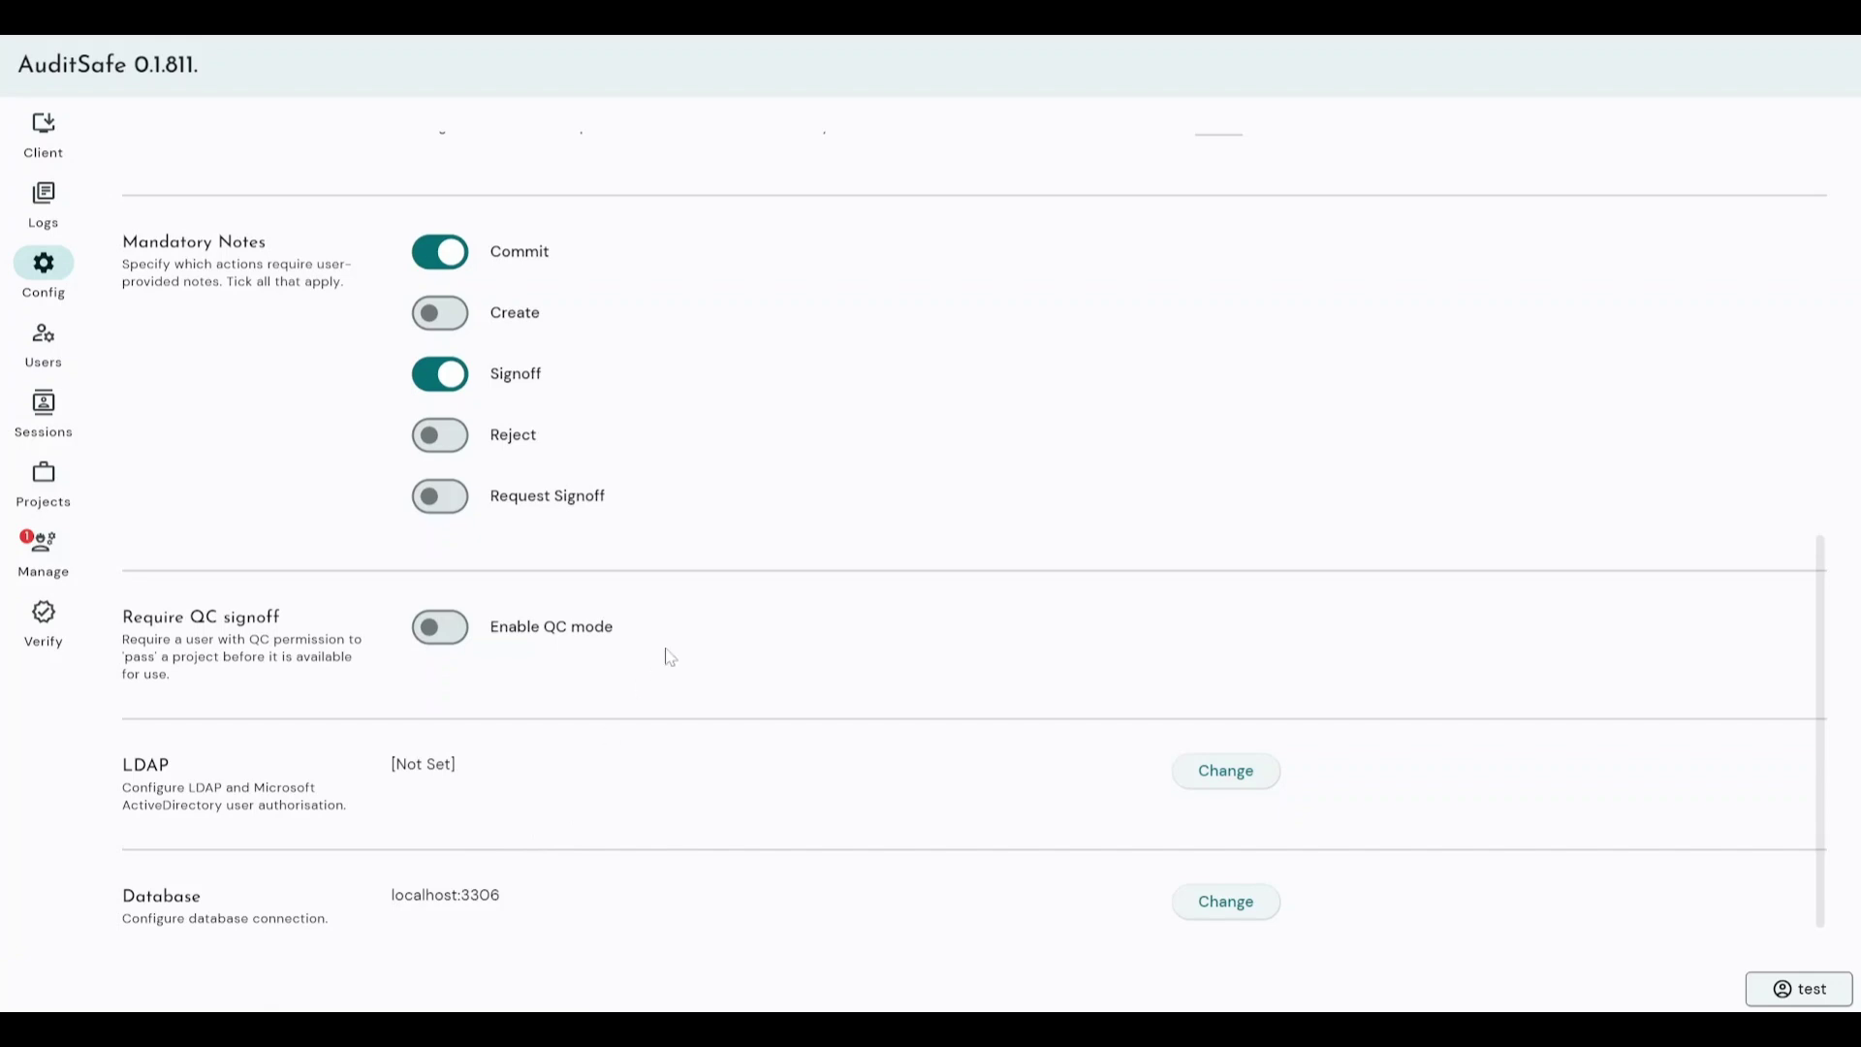
- Open the Users and Groups page and scroll through its users and groups lists
click(46, 341)
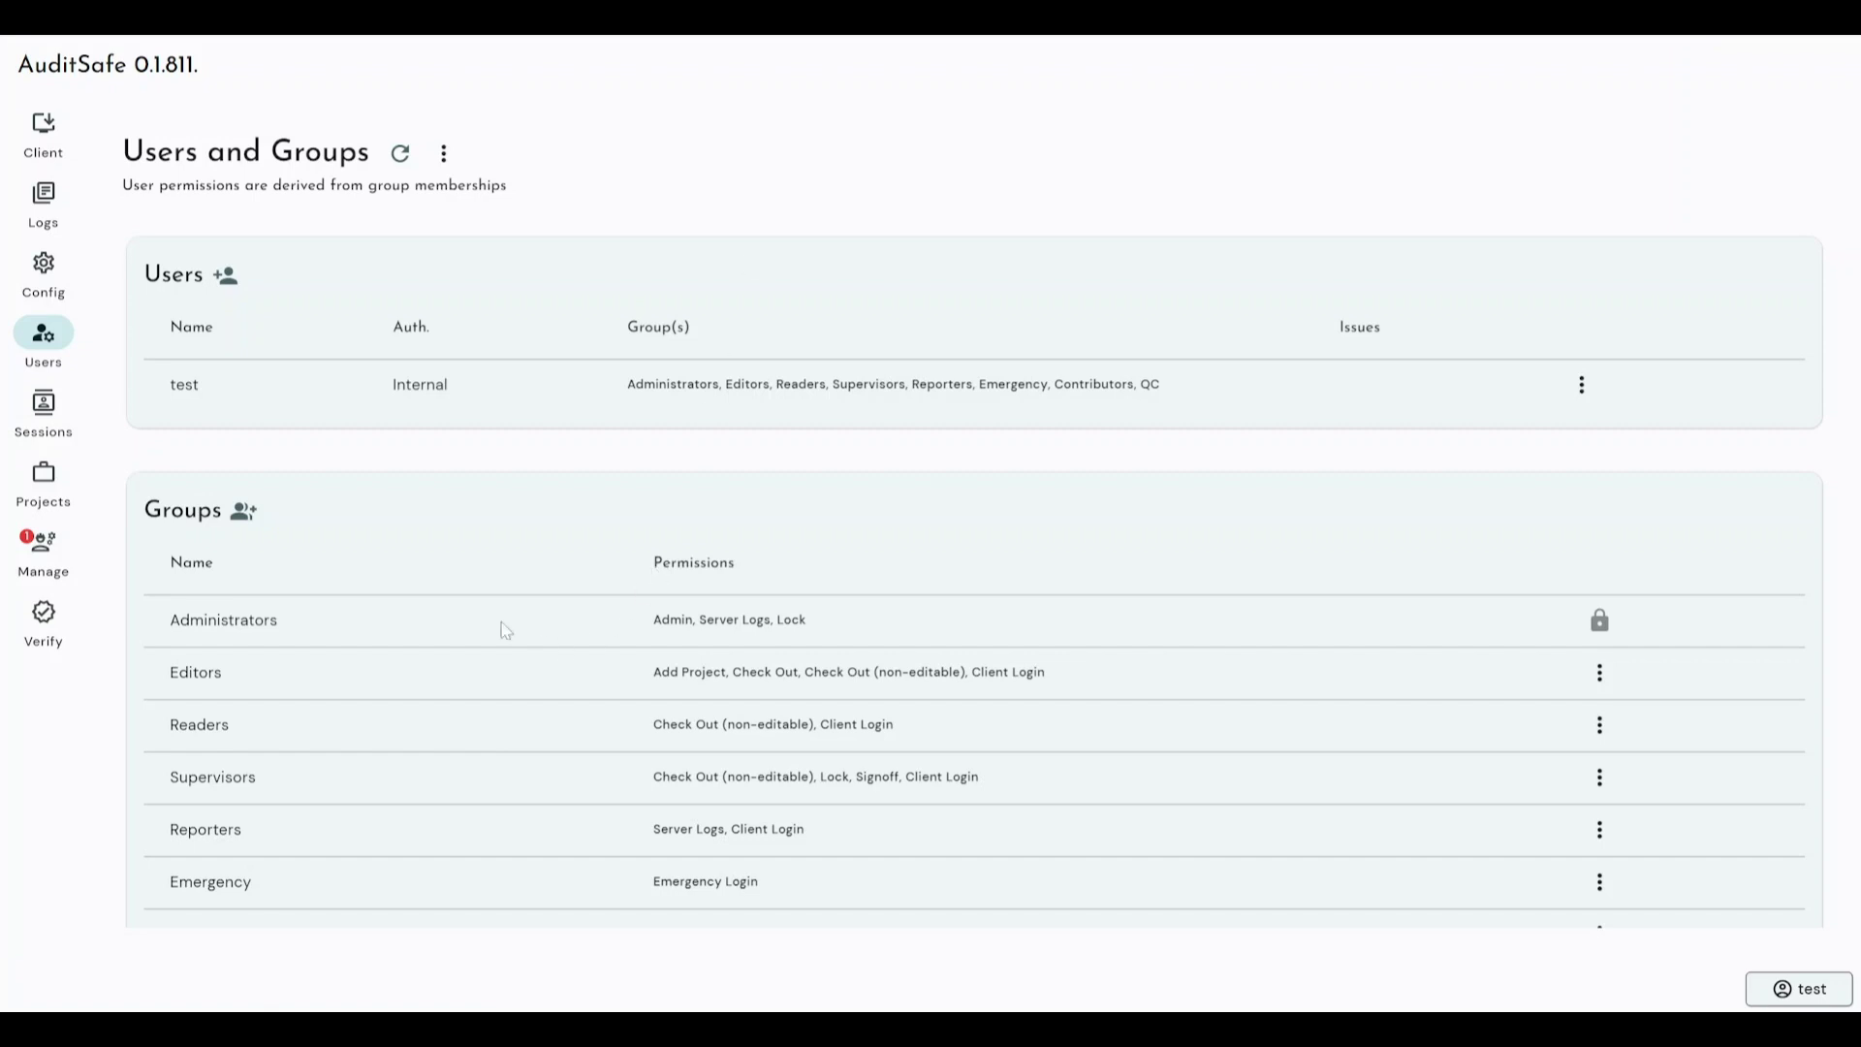
scroll(521, 626, down, 1)
scroll(520, 626, down, 3)
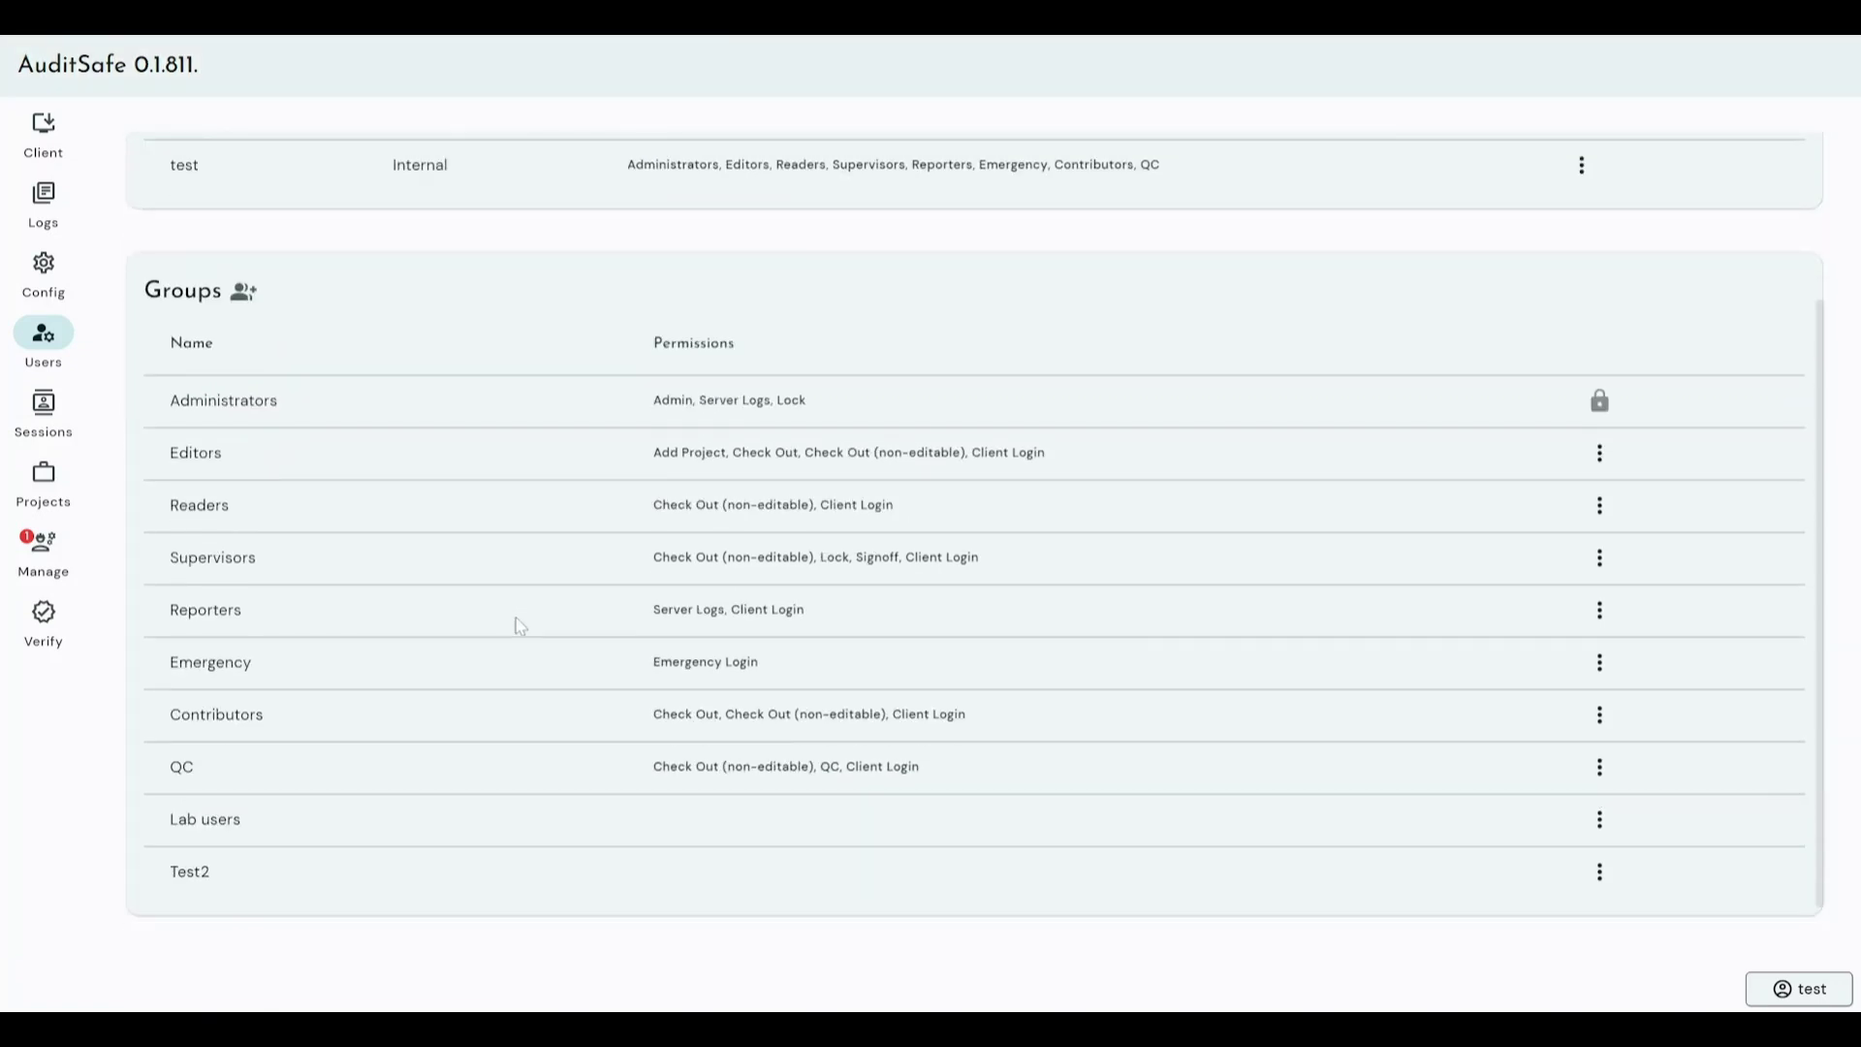
scroll(521, 626, up, 3)
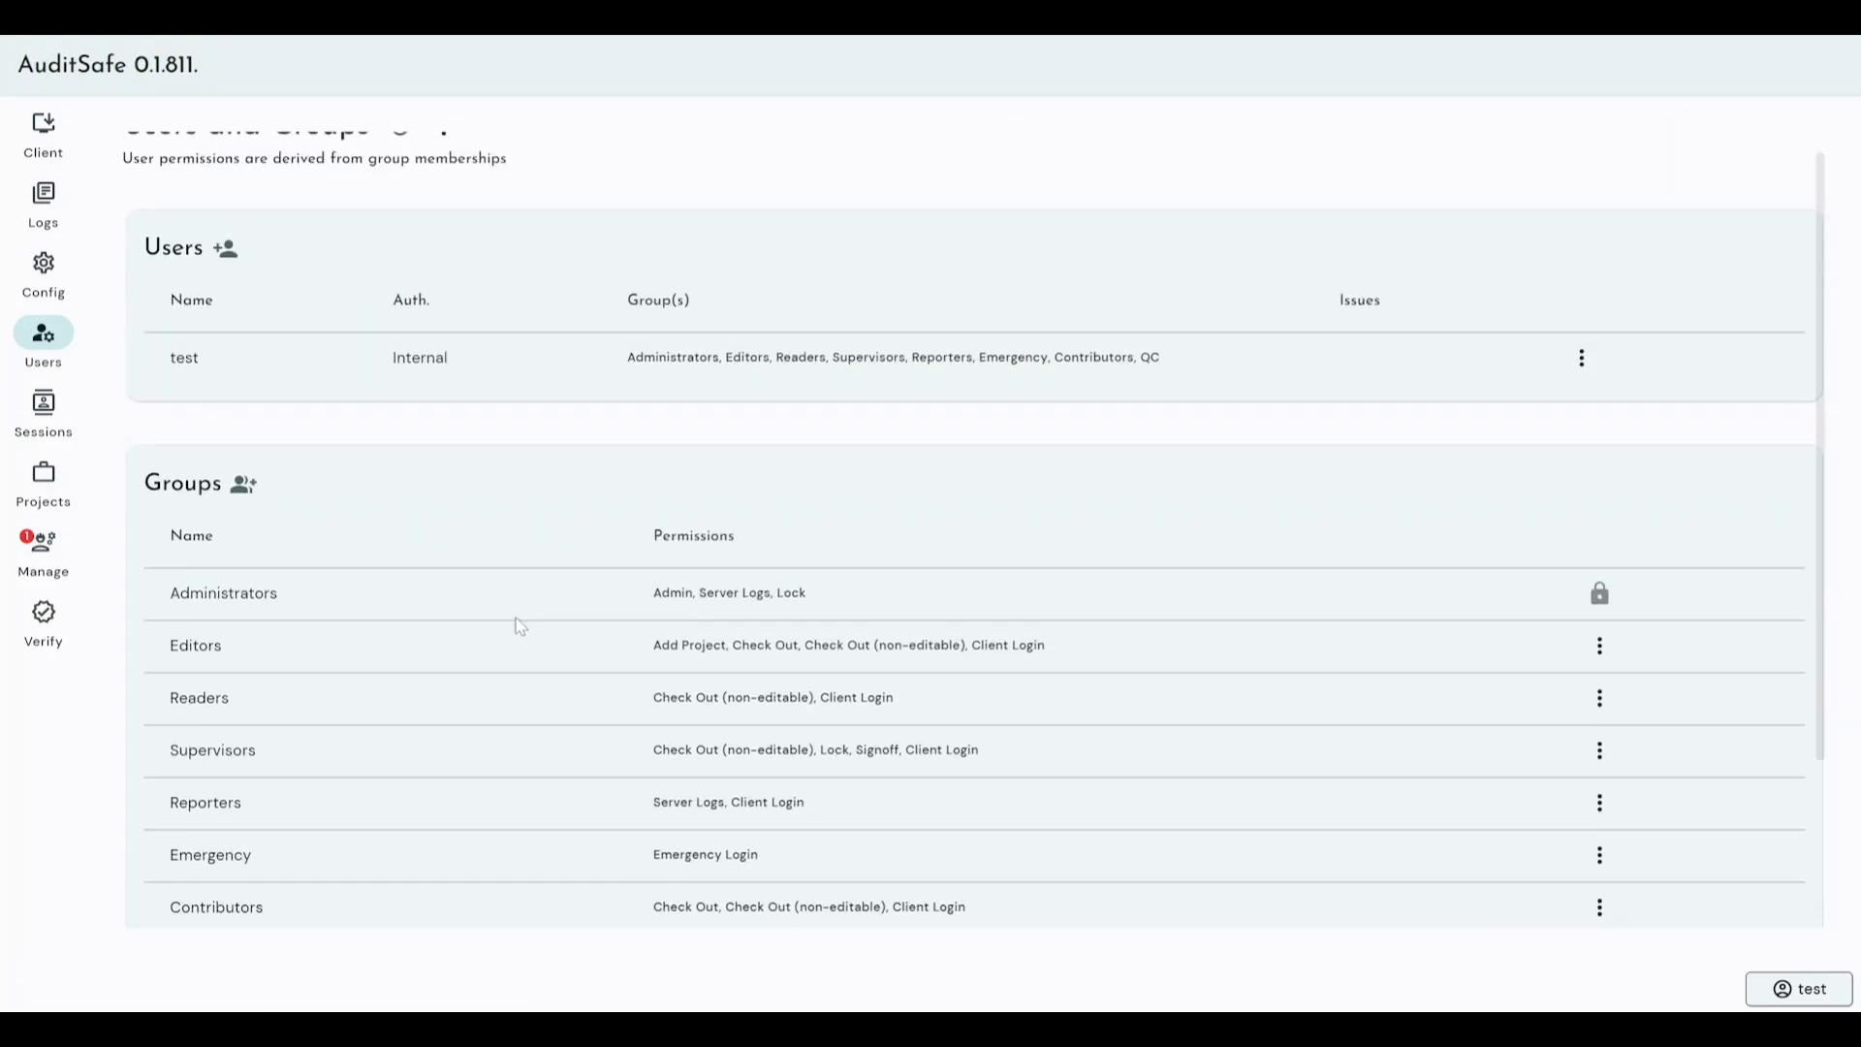
scroll(471, 494, down, 3)
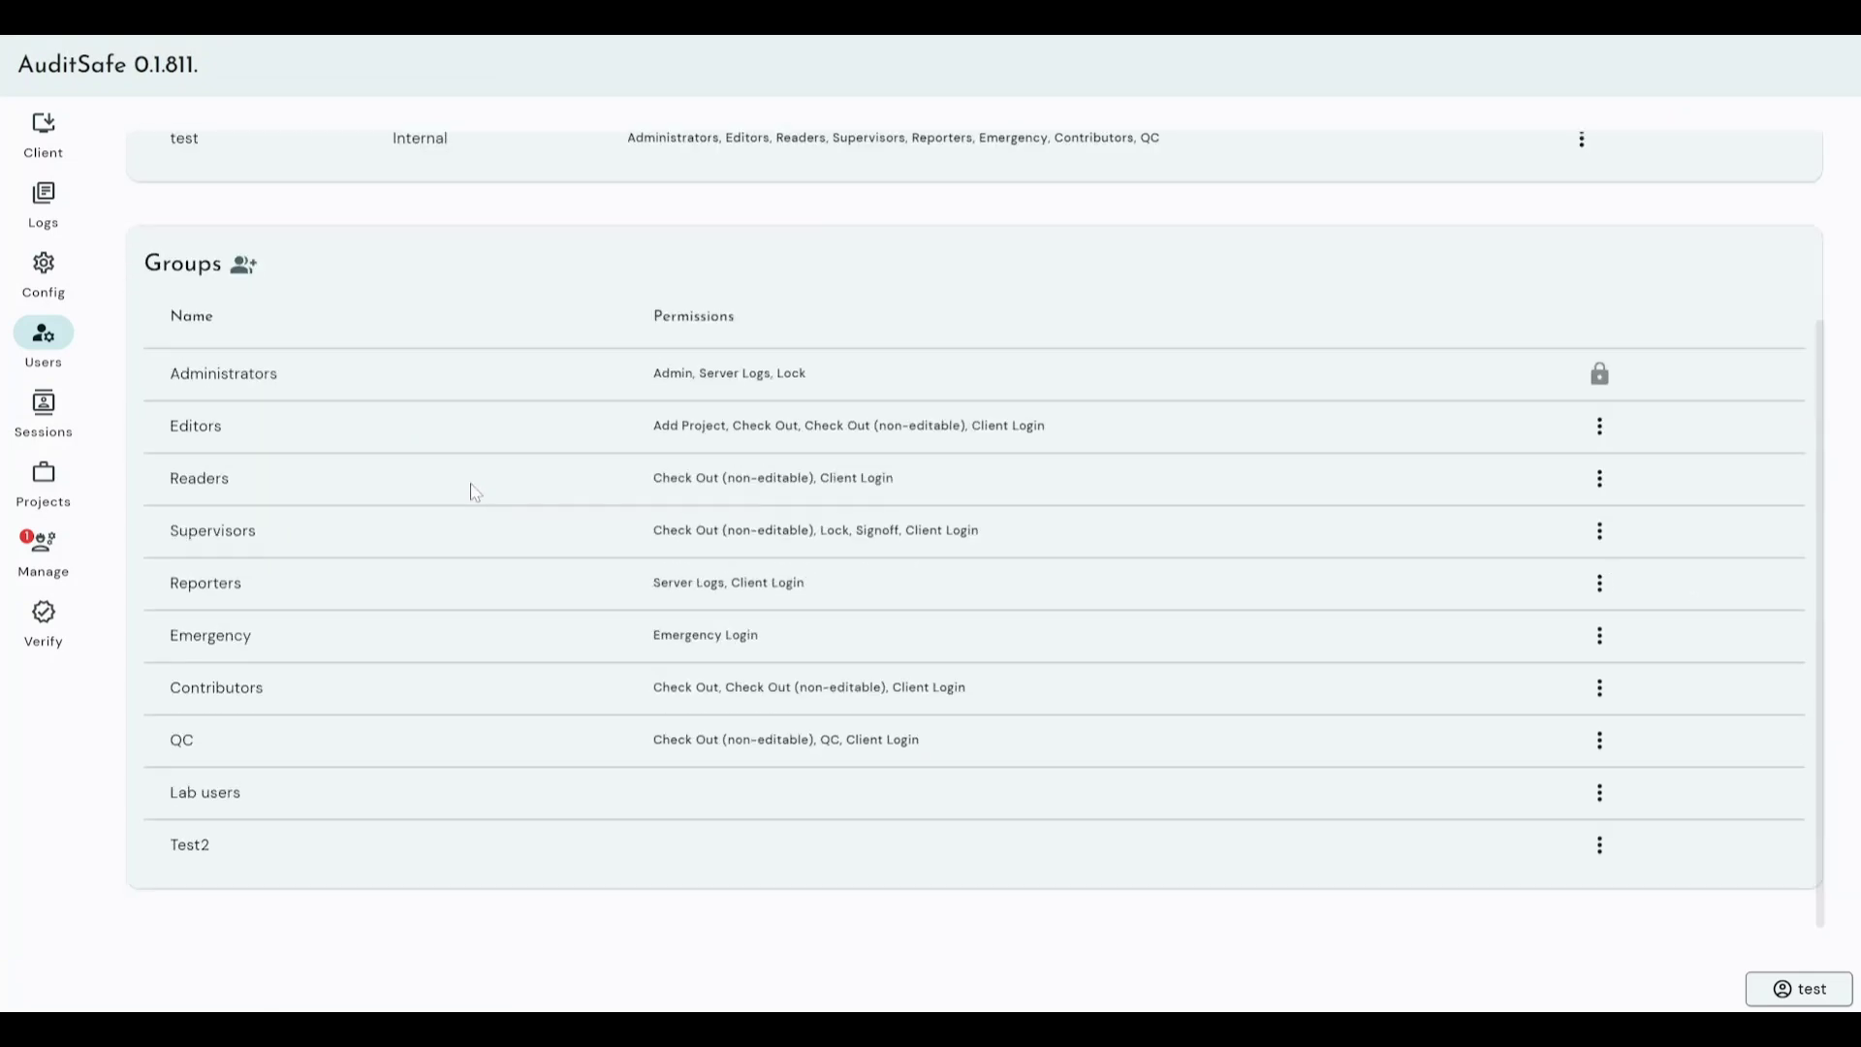
scroll(503, 328, up, 3)
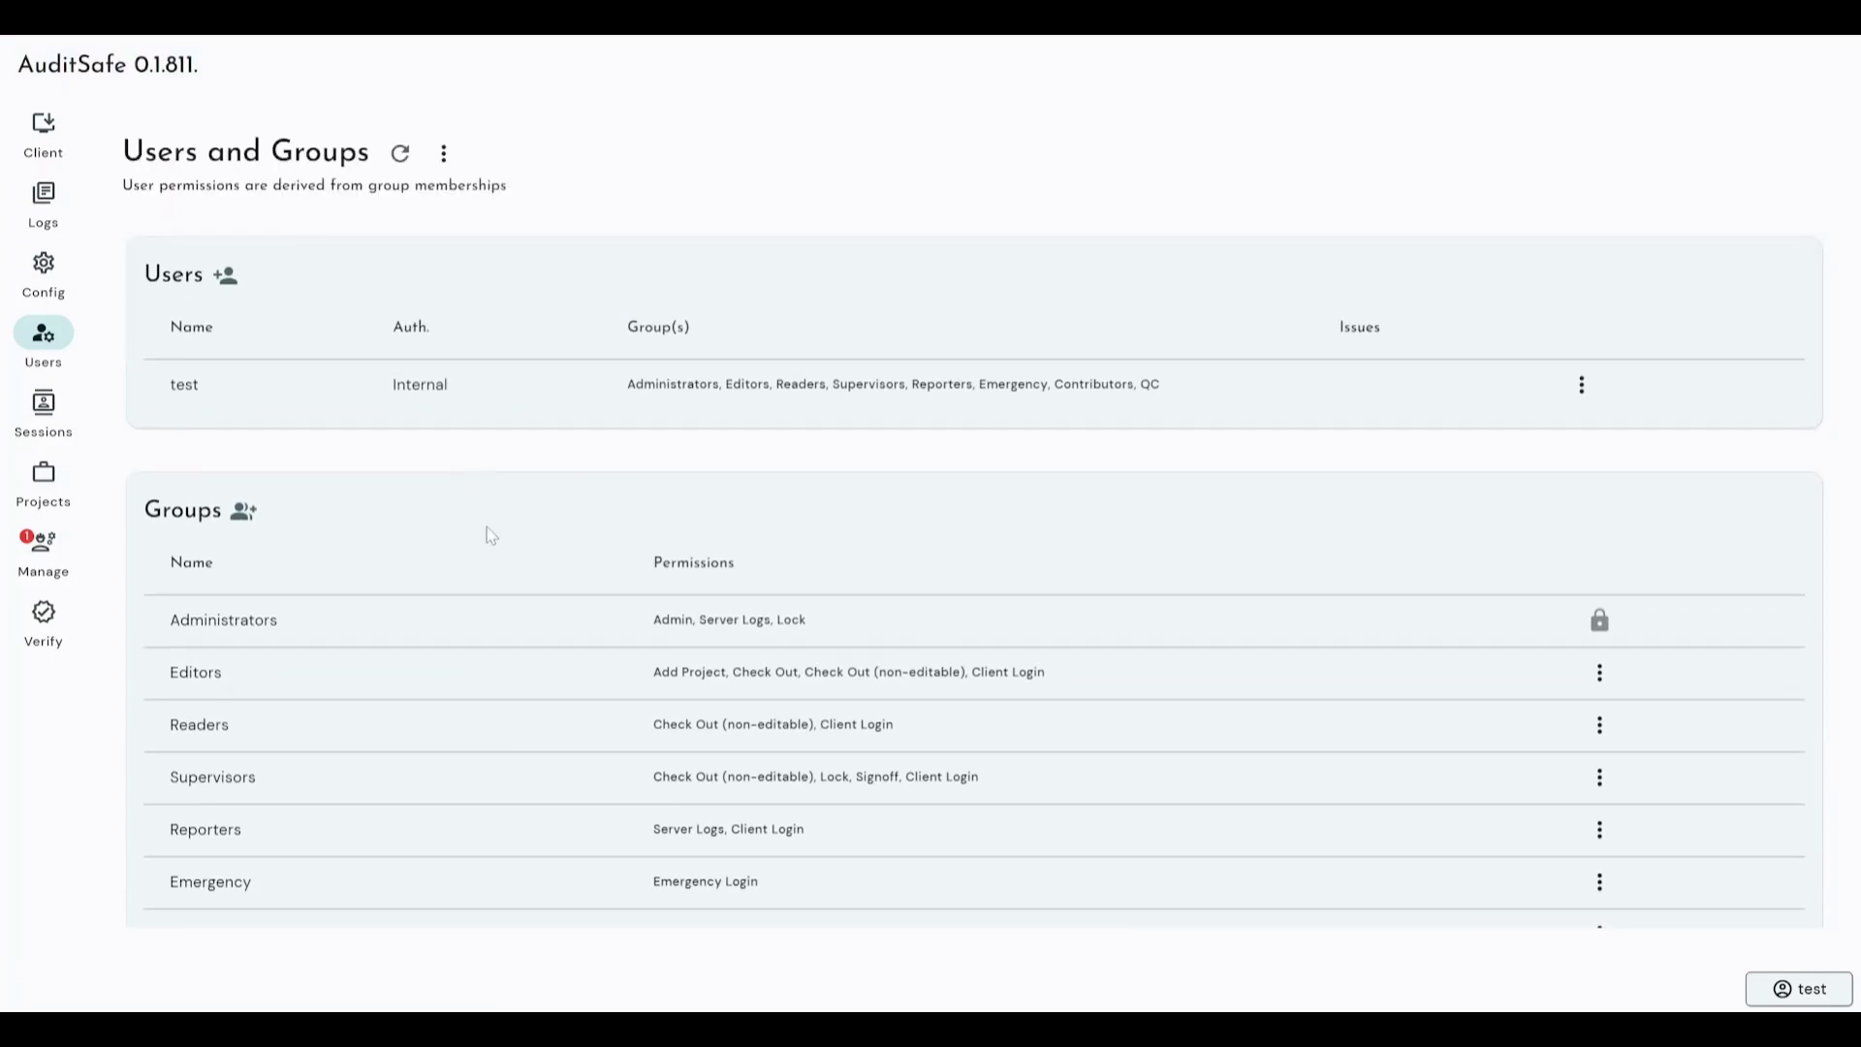
- Open the New User form, try its LDAP toggle, and cancel without adding anyone
click(225, 275)
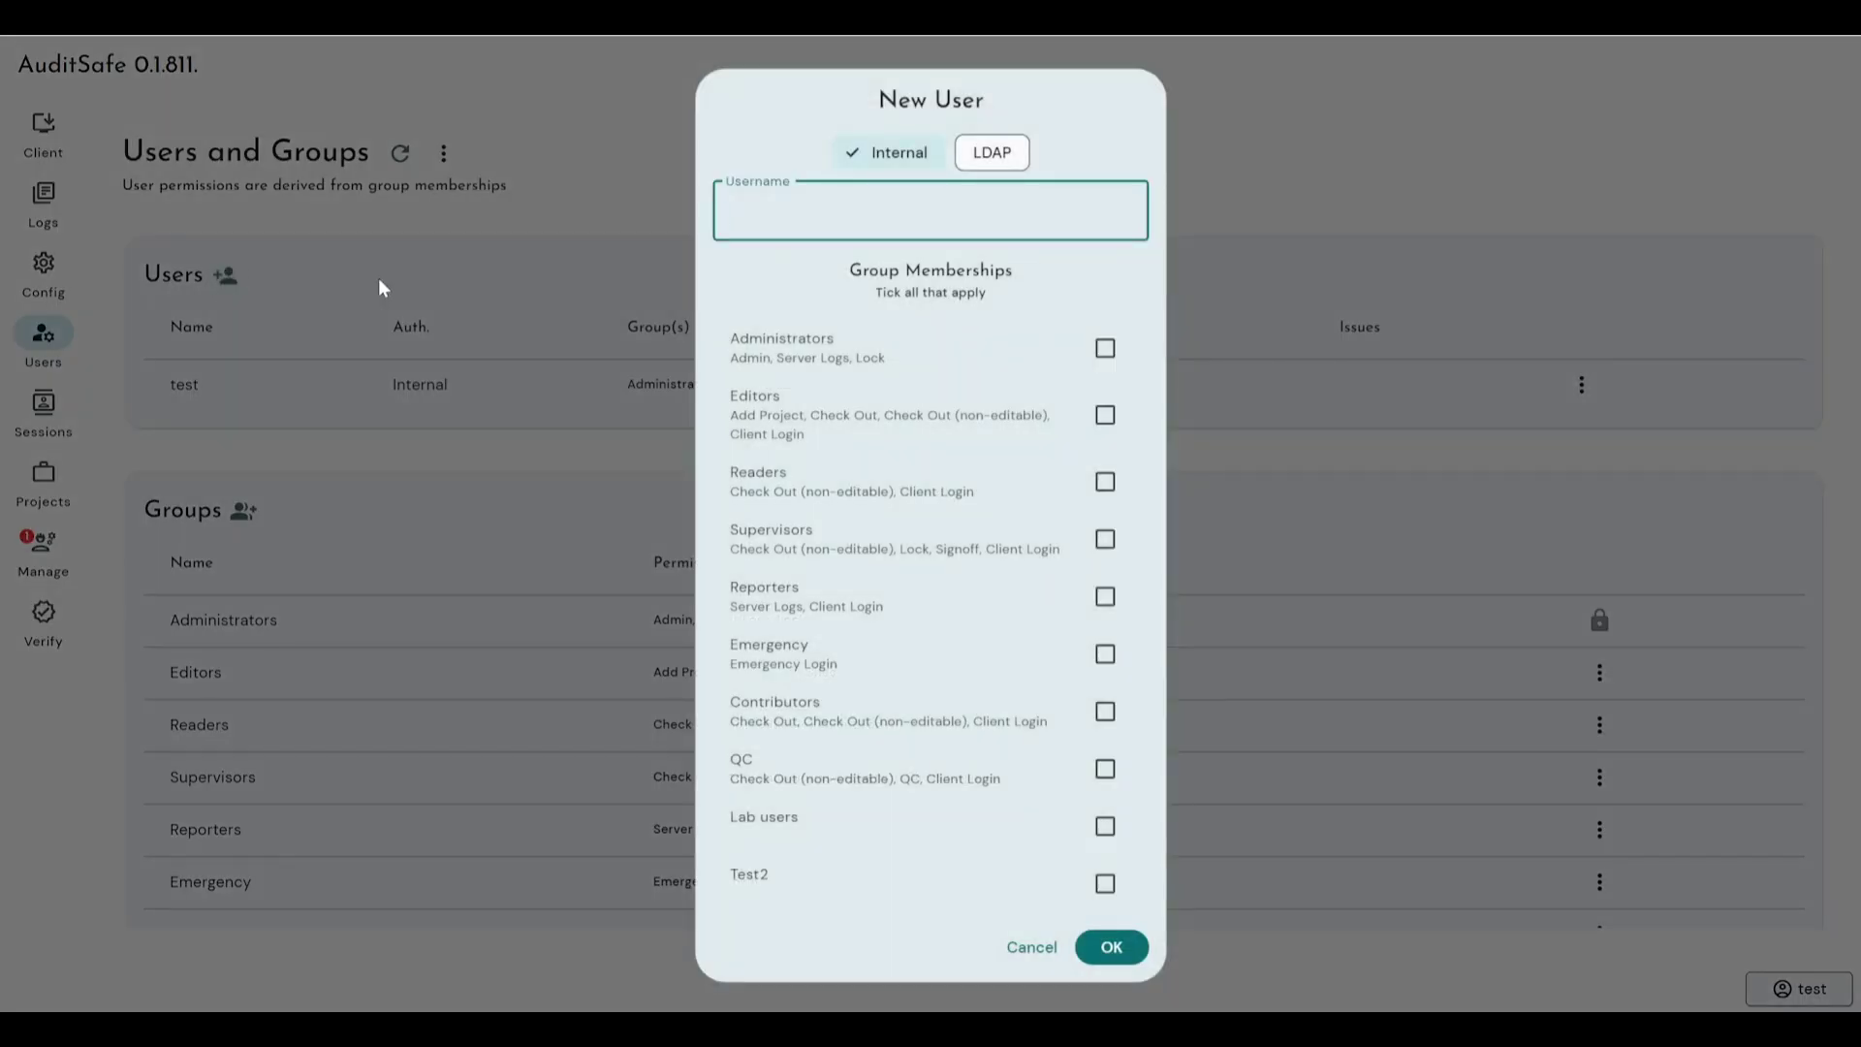
click(980, 151)
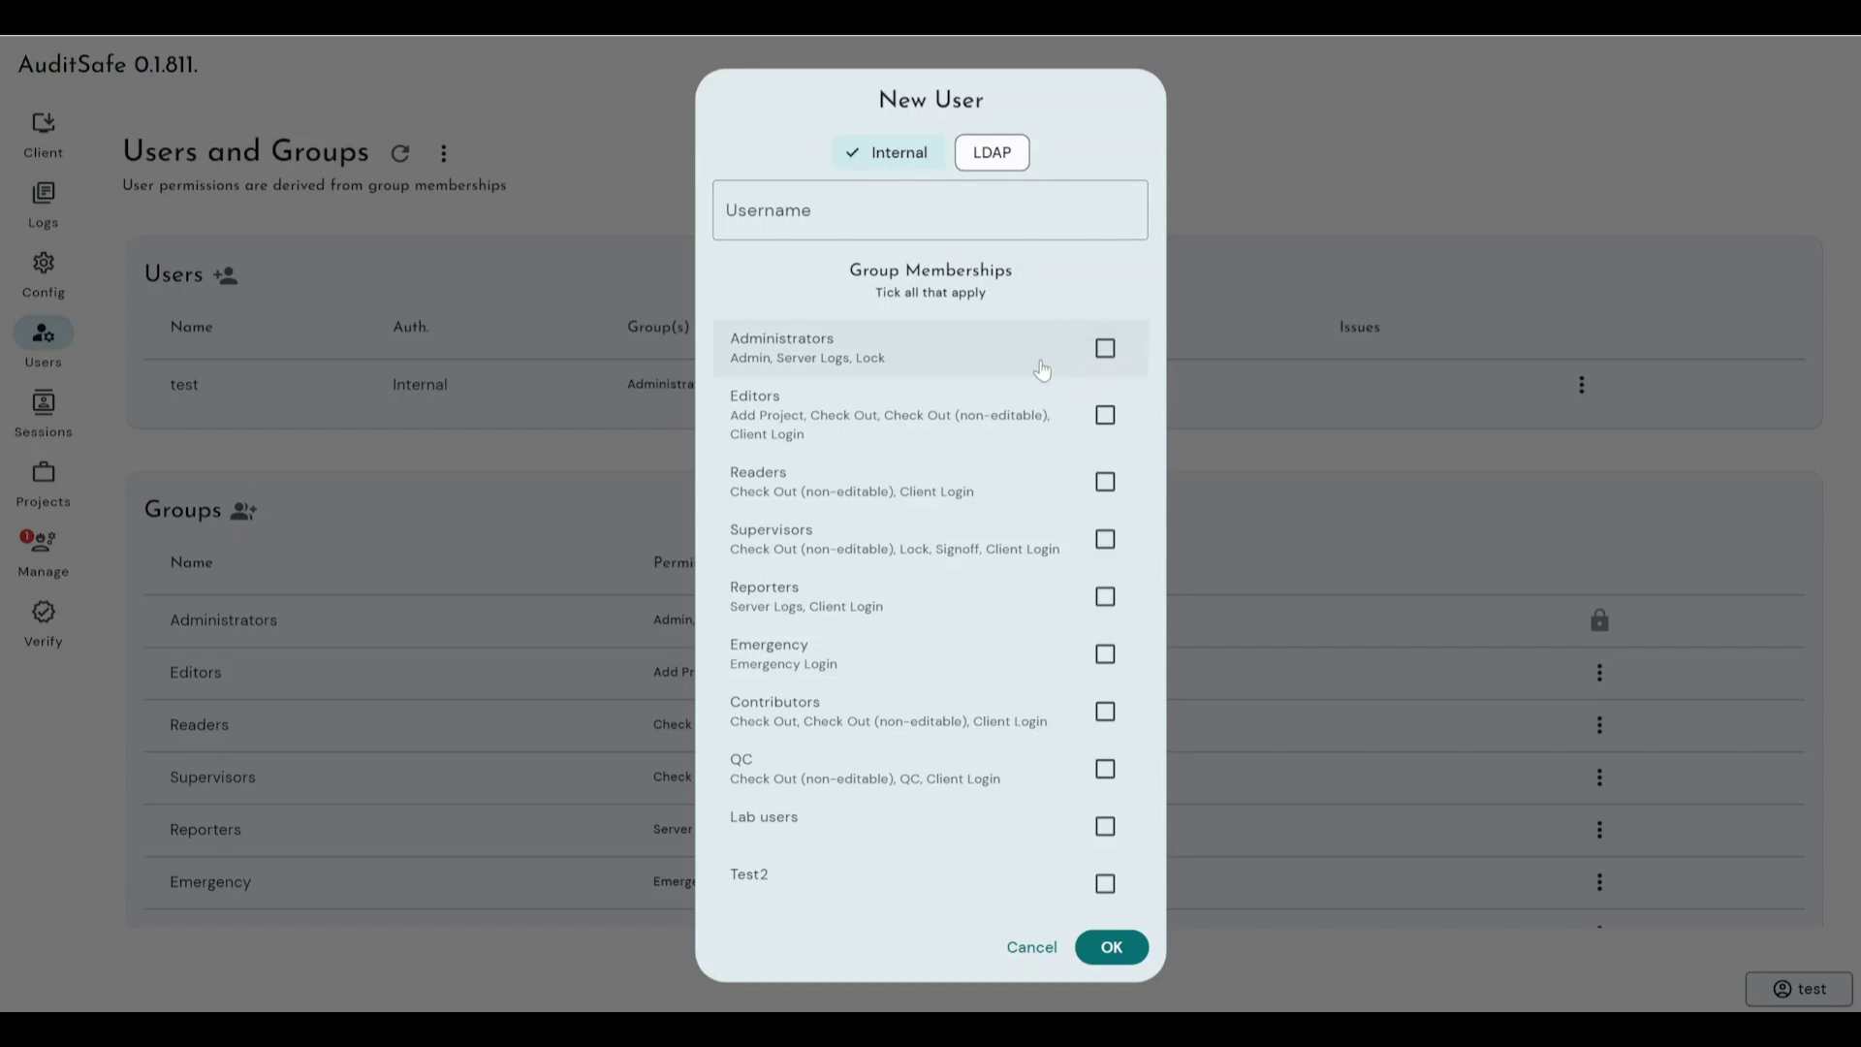
click(1029, 947)
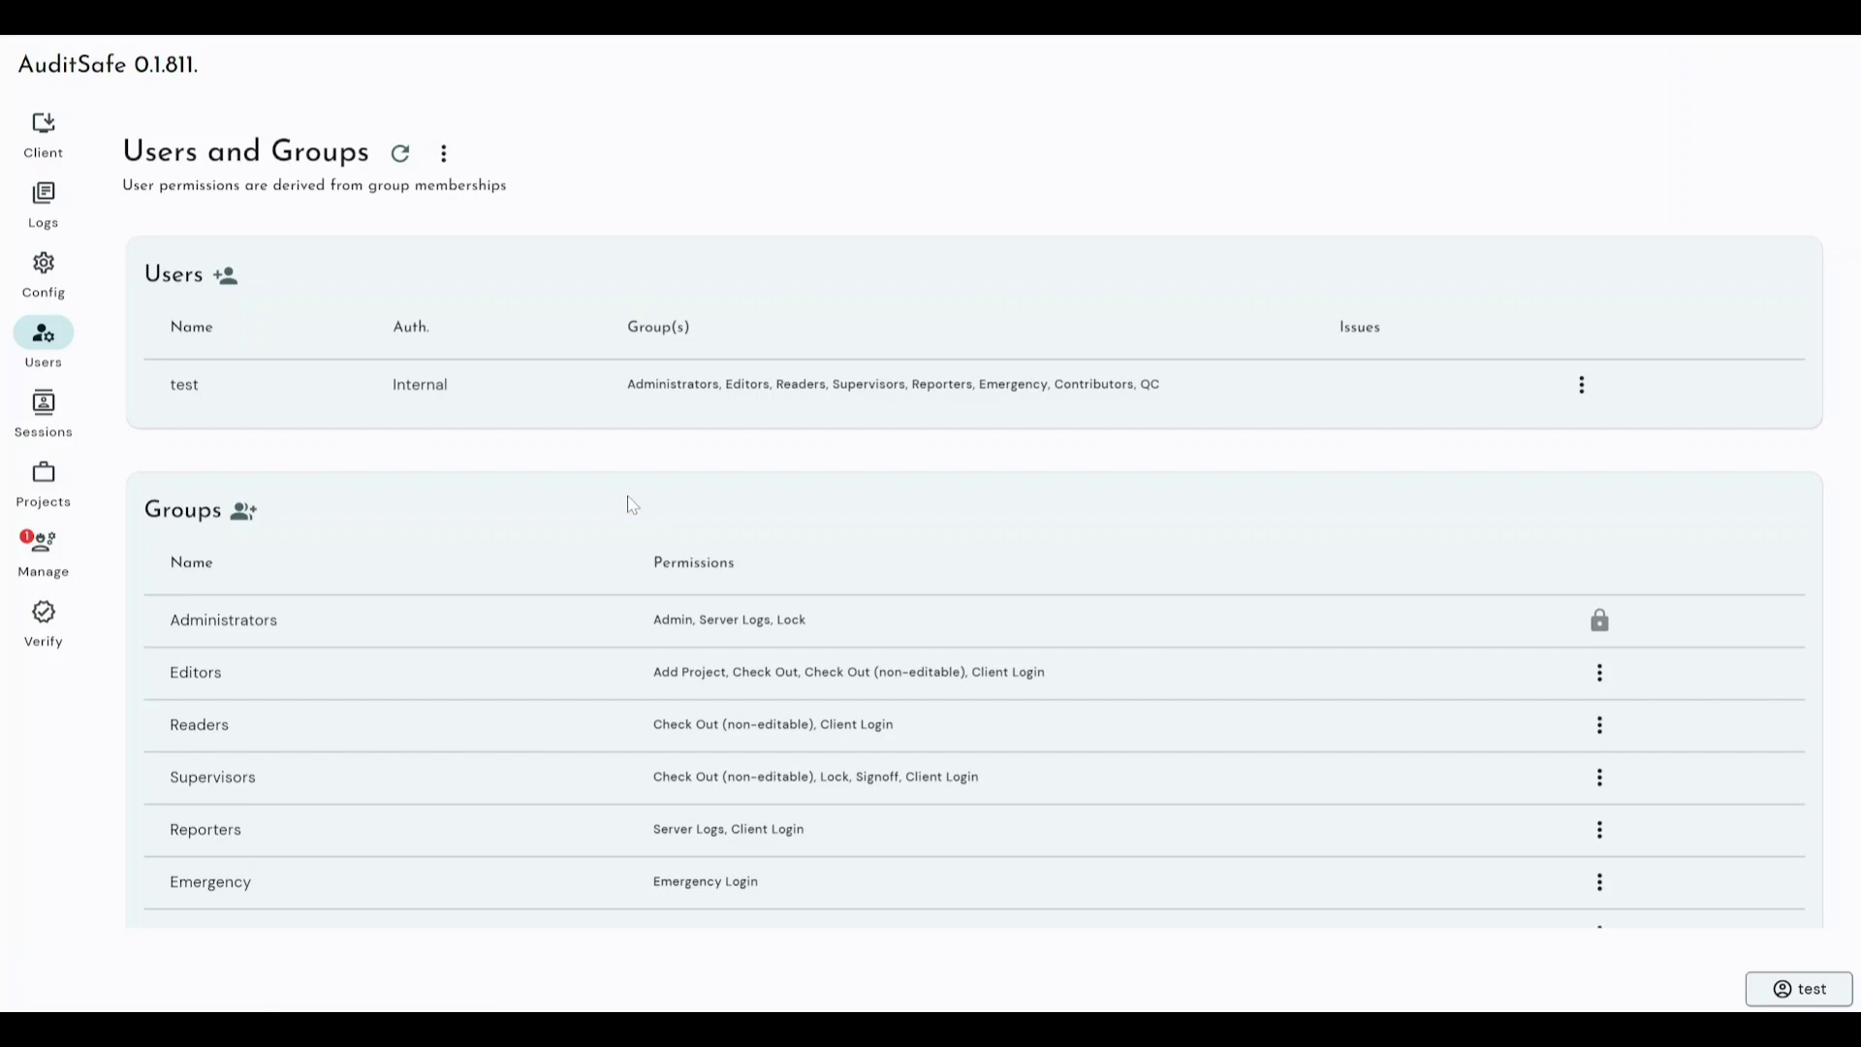
click(230, 277)
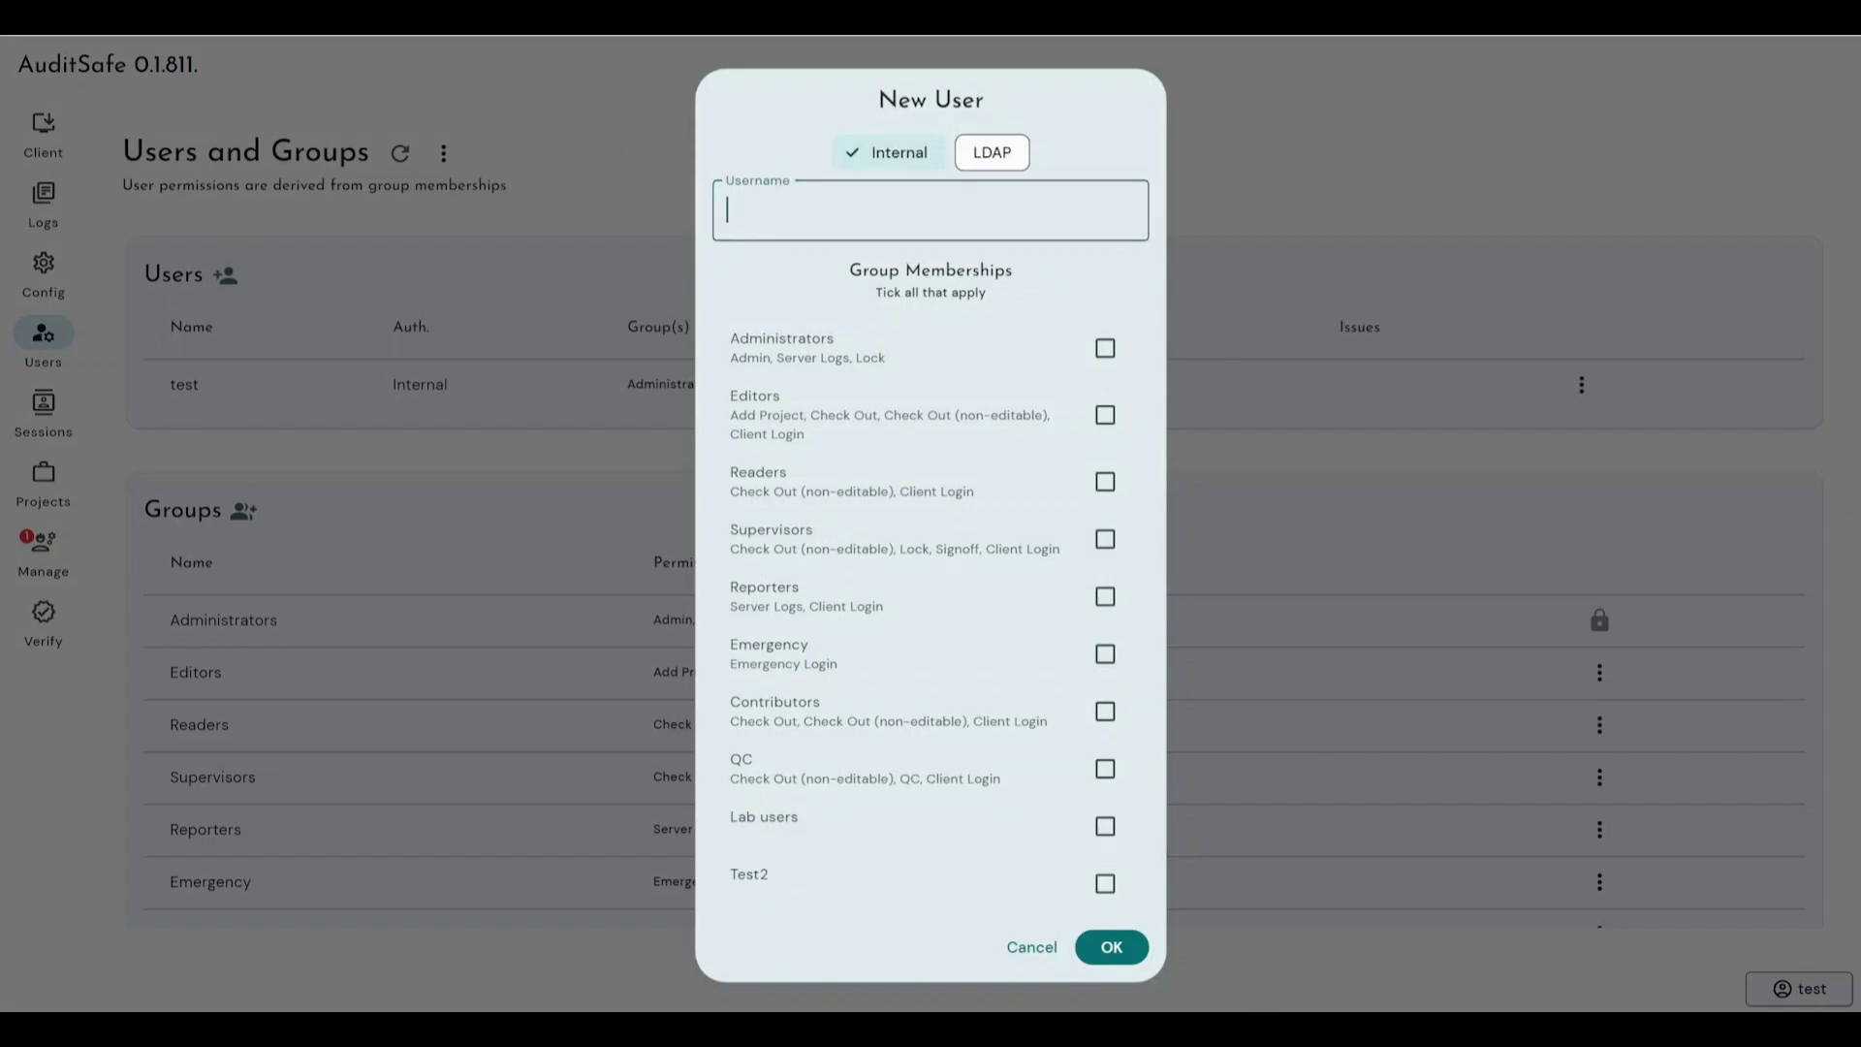
text(Demo1)
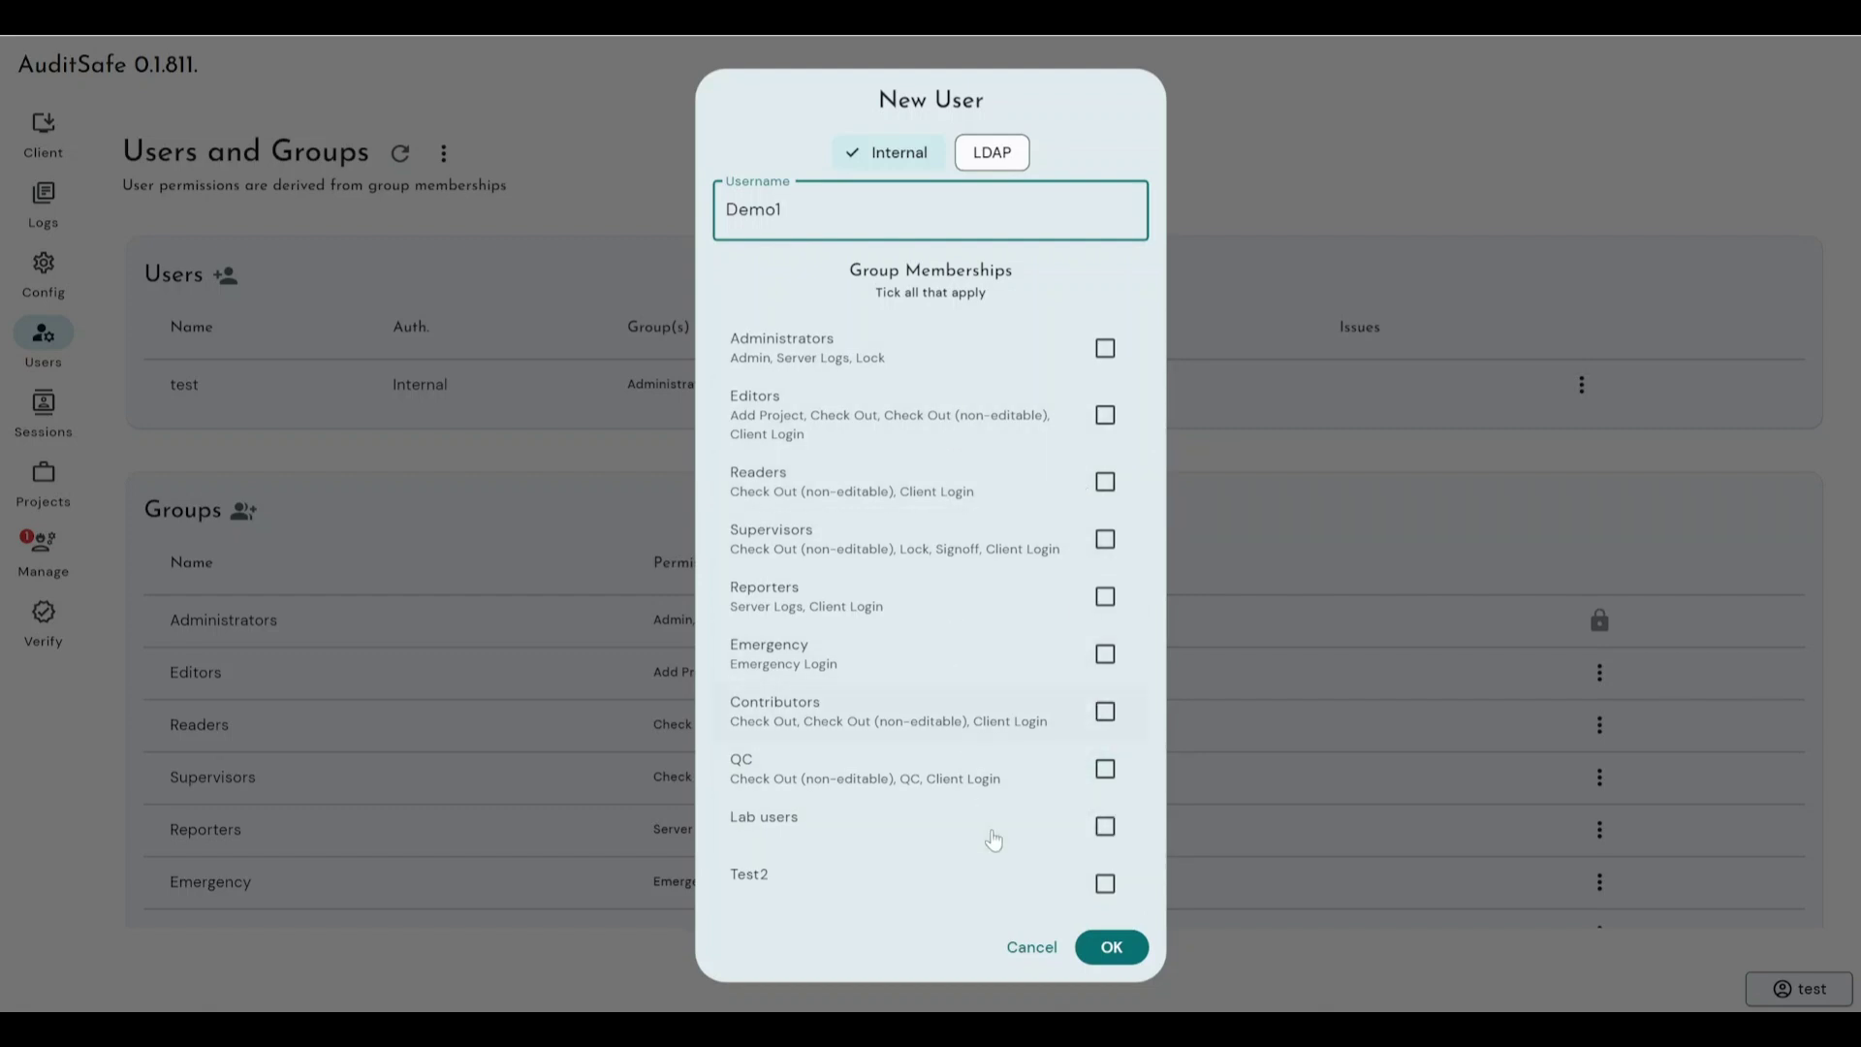
click(1029, 948)
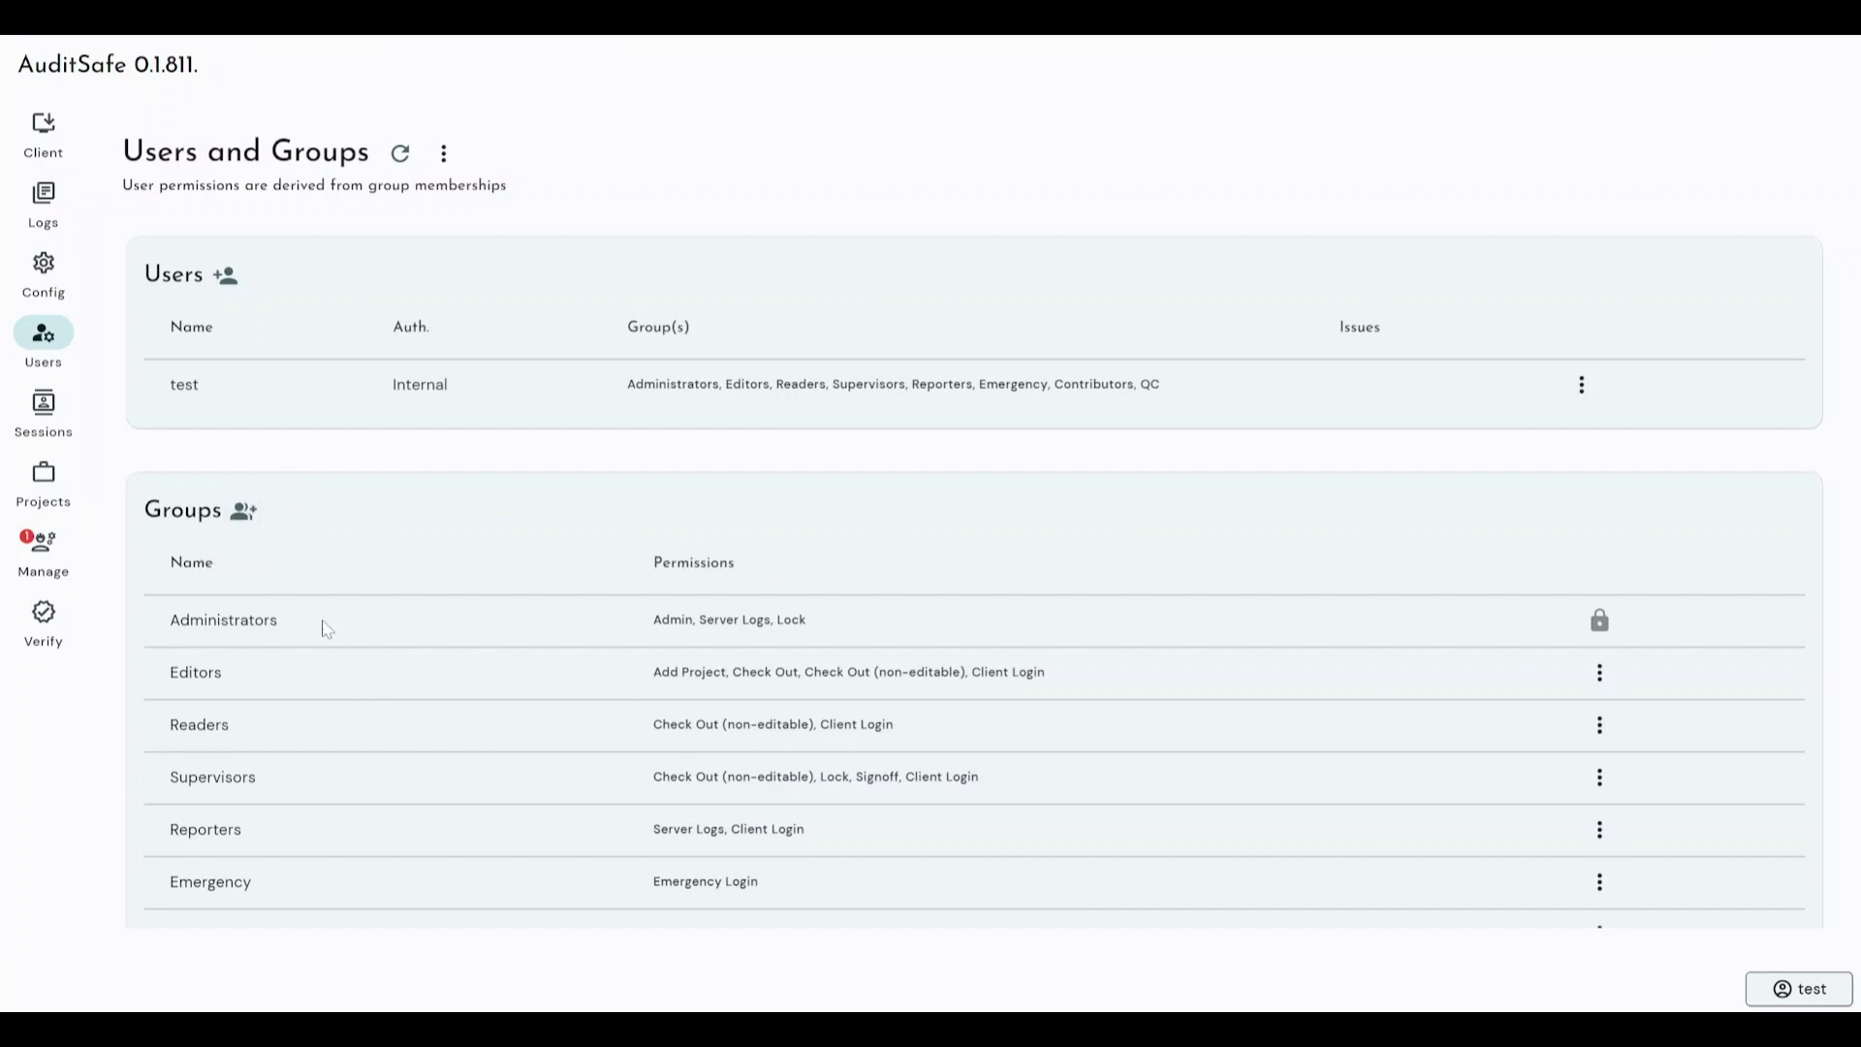
- Create a group named Demo1 and scroll down to find it in the Groups list
click(245, 512)
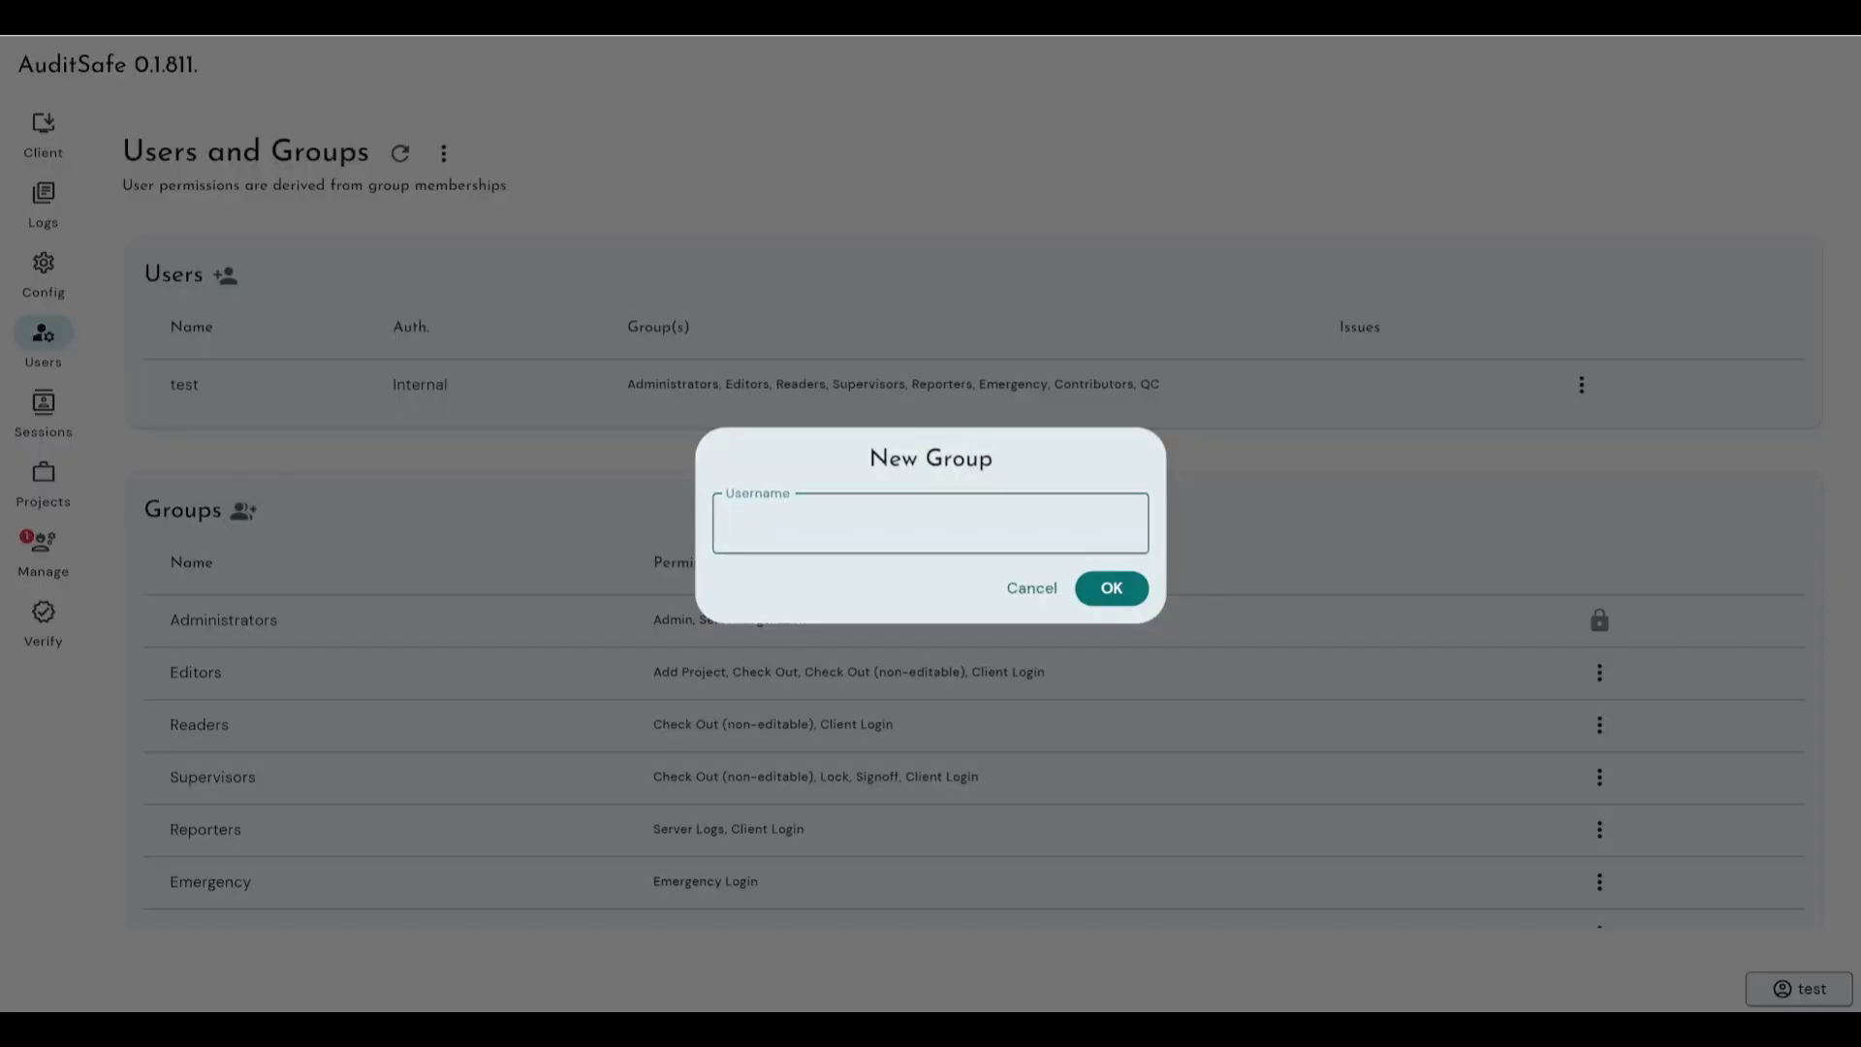
text(Demo1)
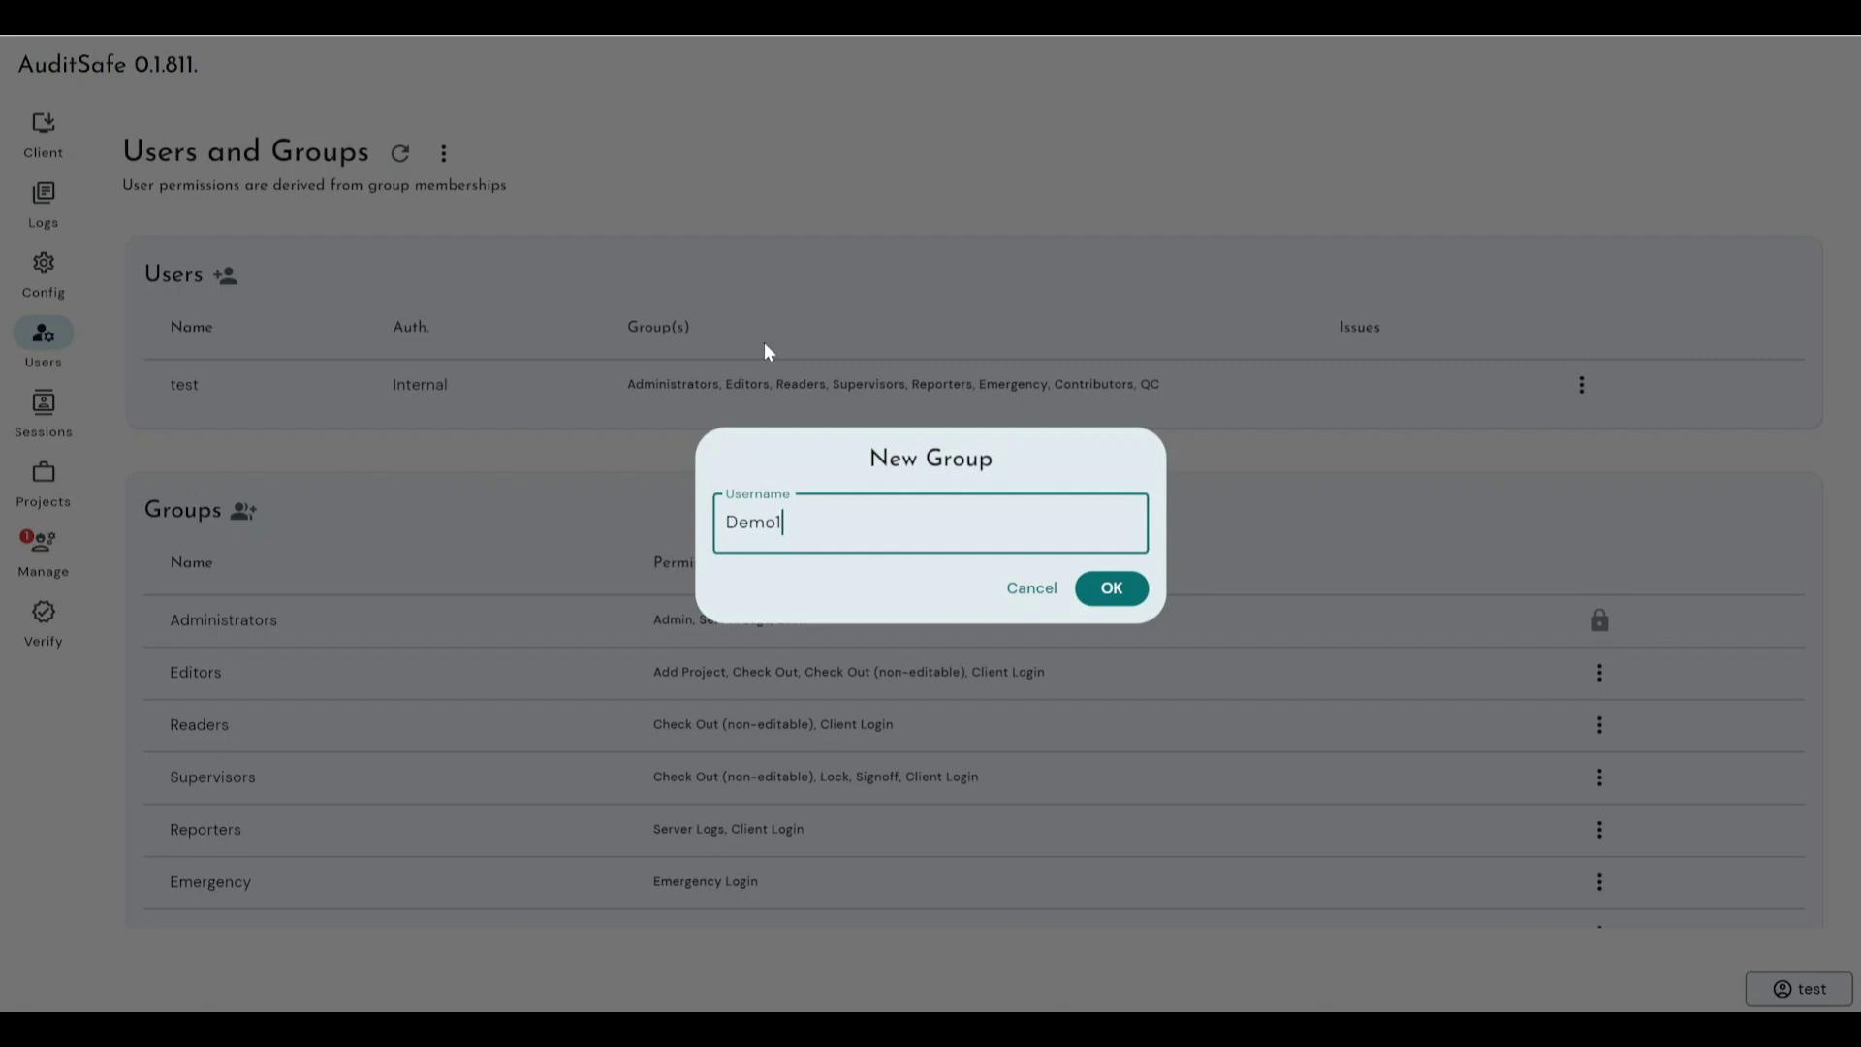
key(Return)
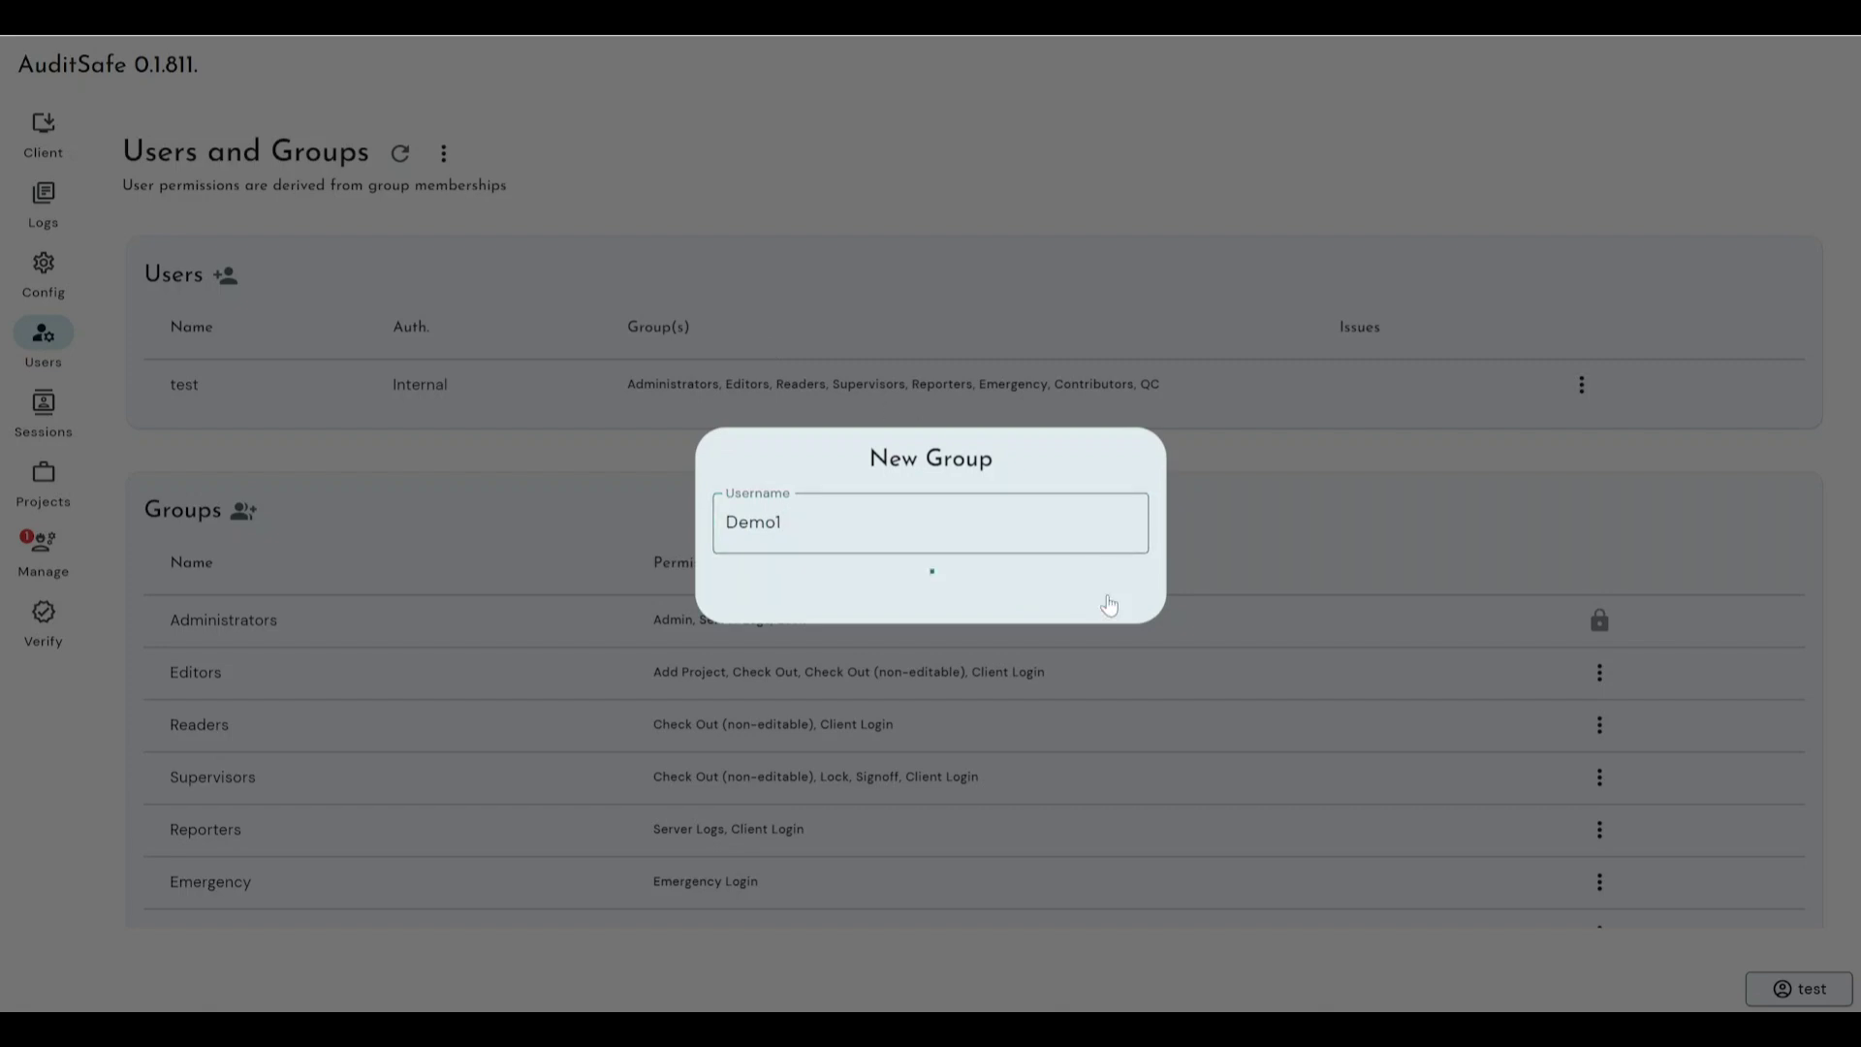
scroll(735, 536, down, 3)
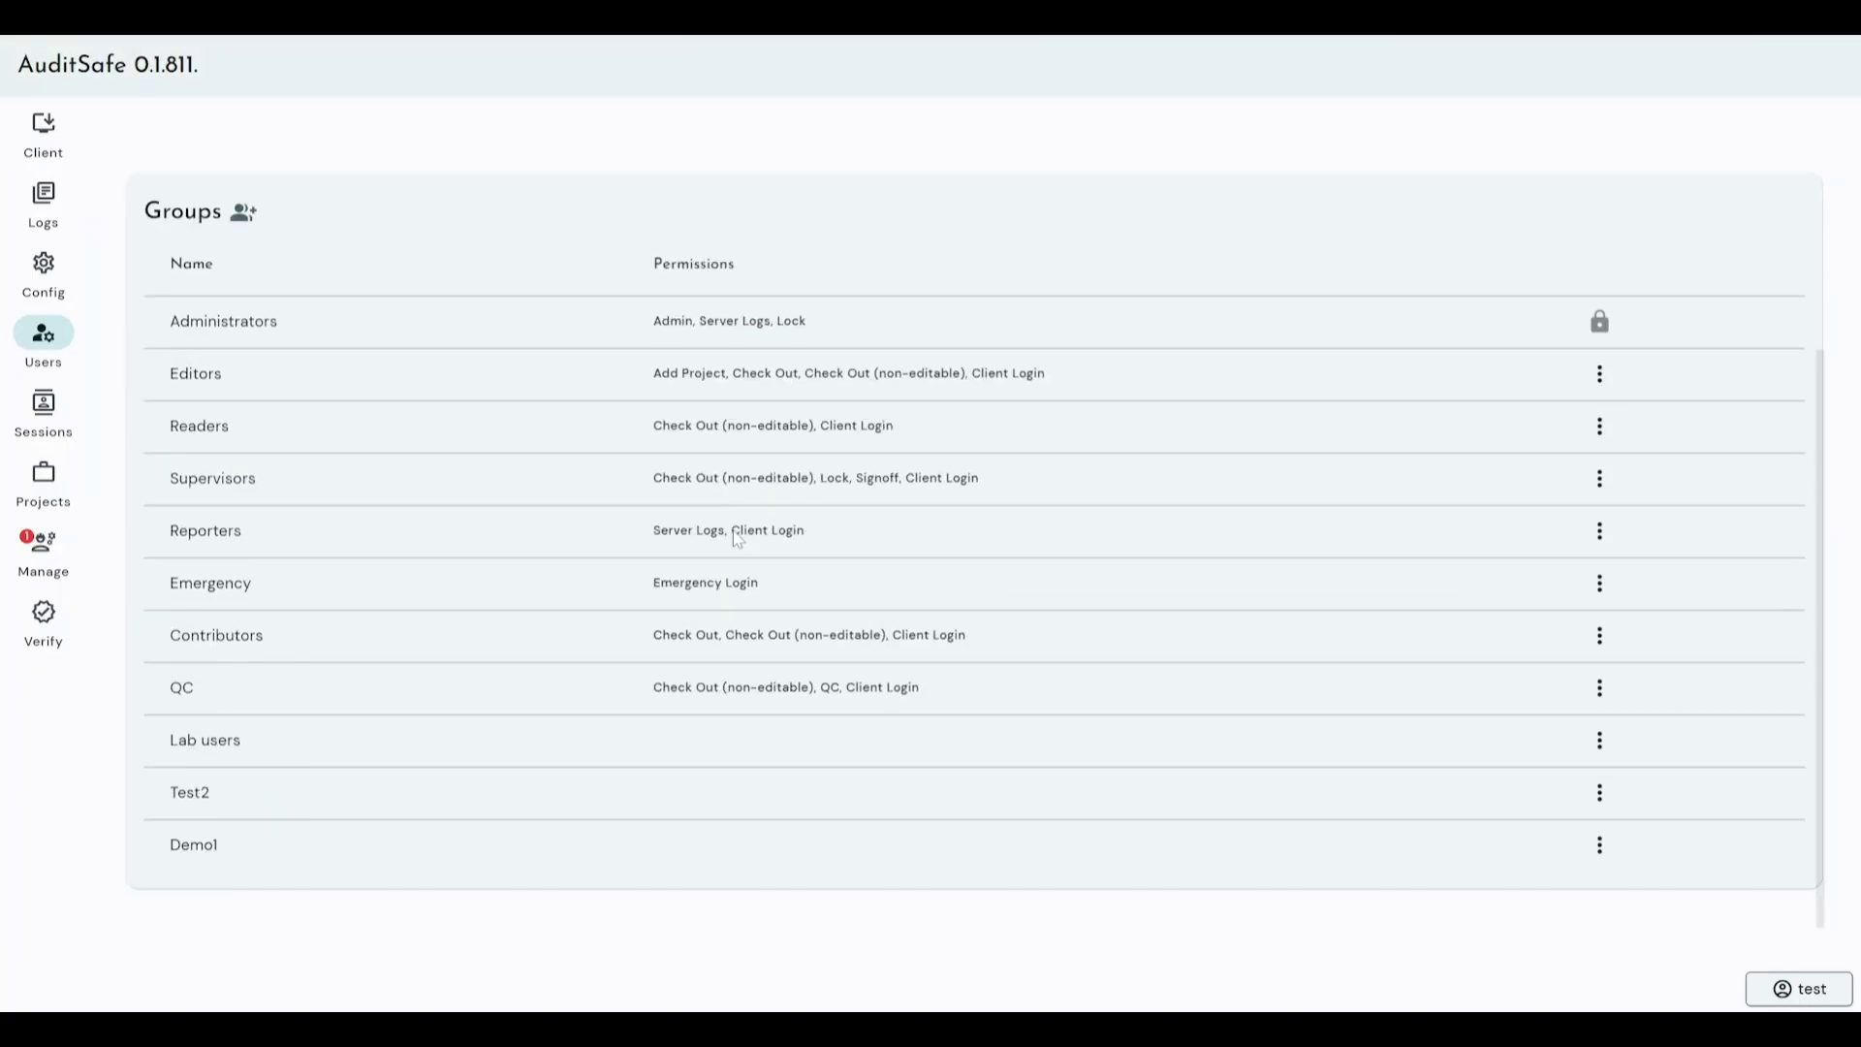
- Review Demo1's Change Permissions options and cancel without changes
click(1600, 845)
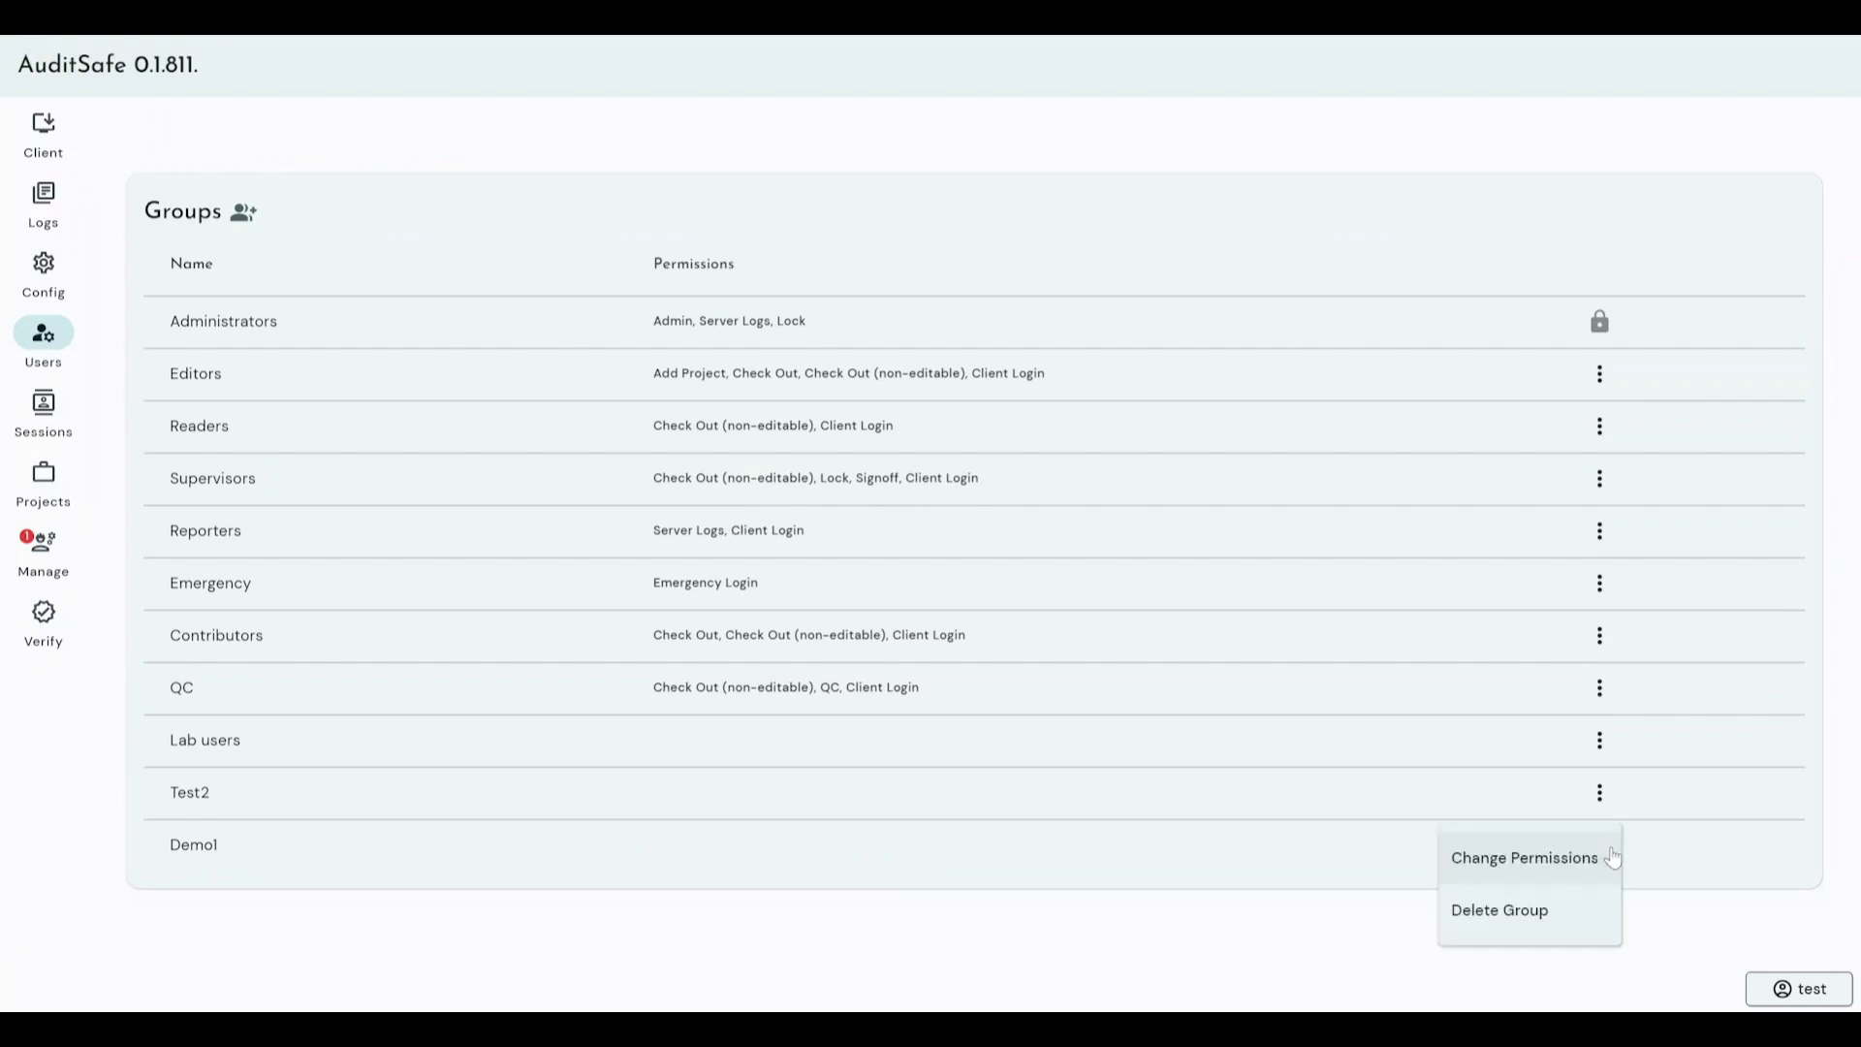
click(1561, 860)
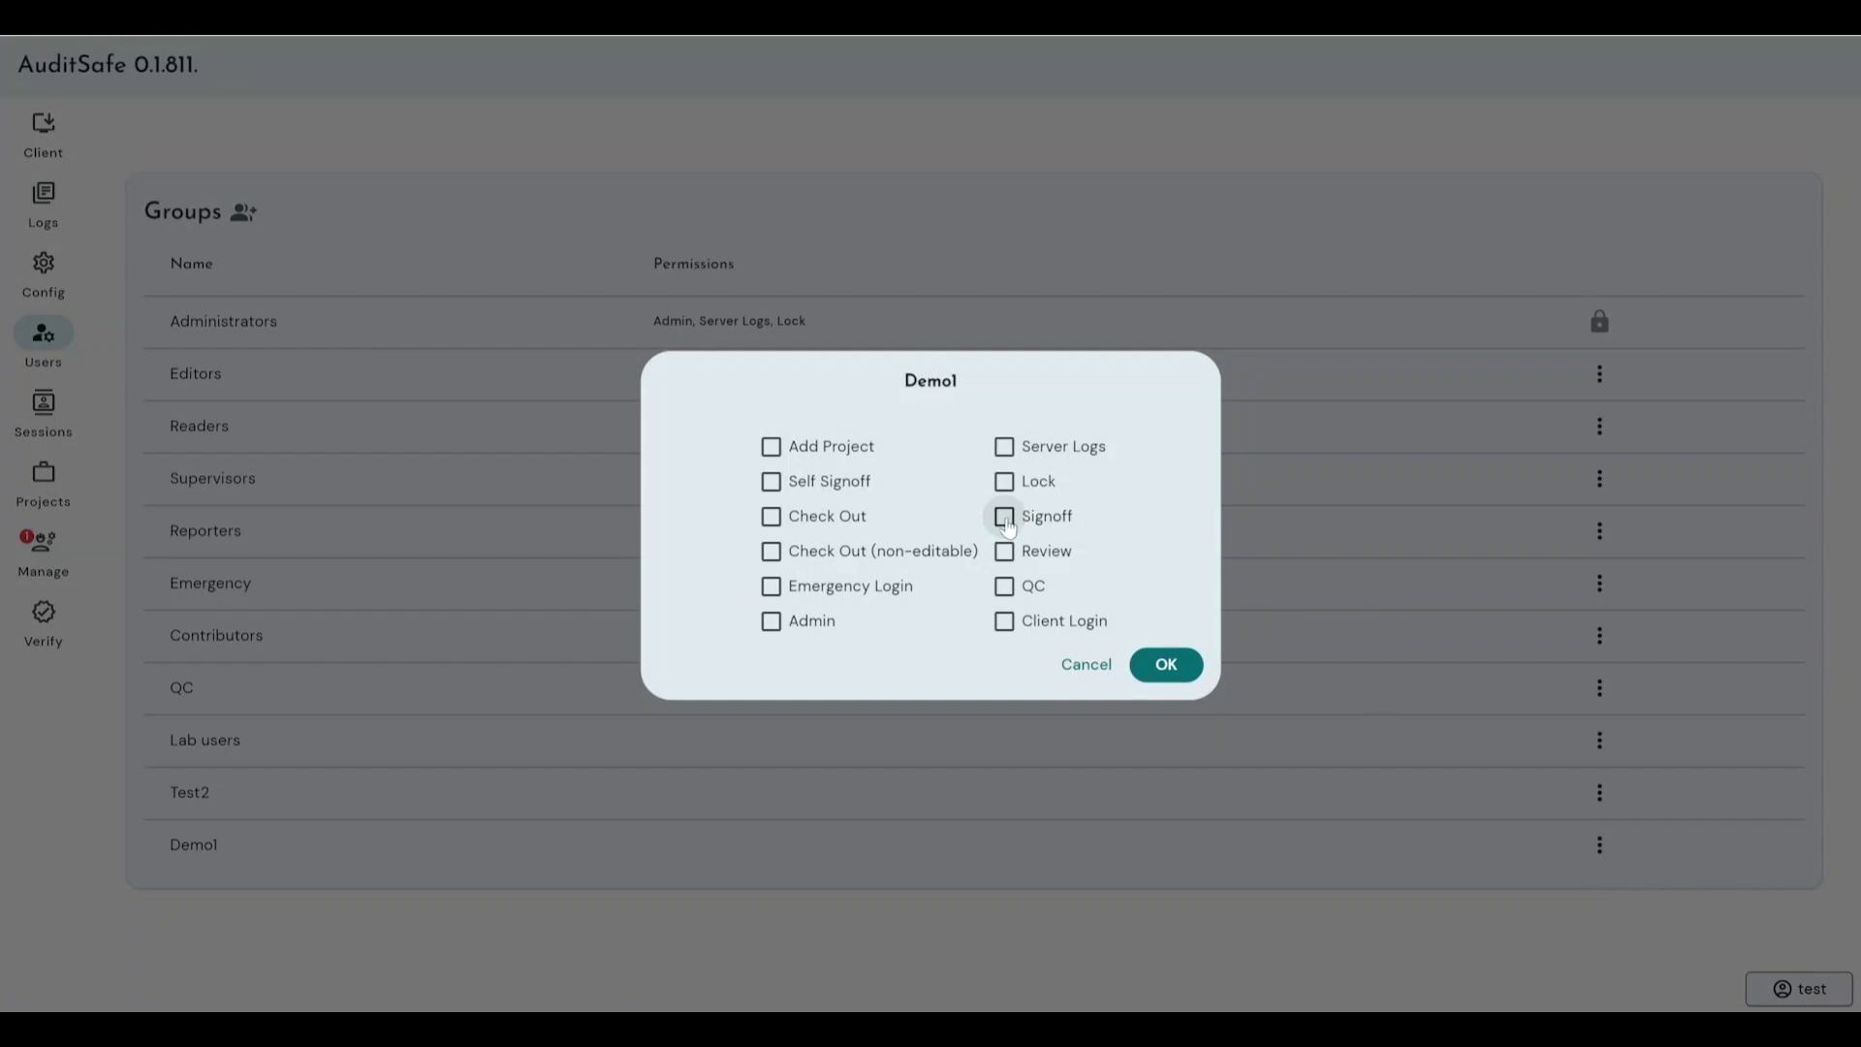
click(1086, 666)
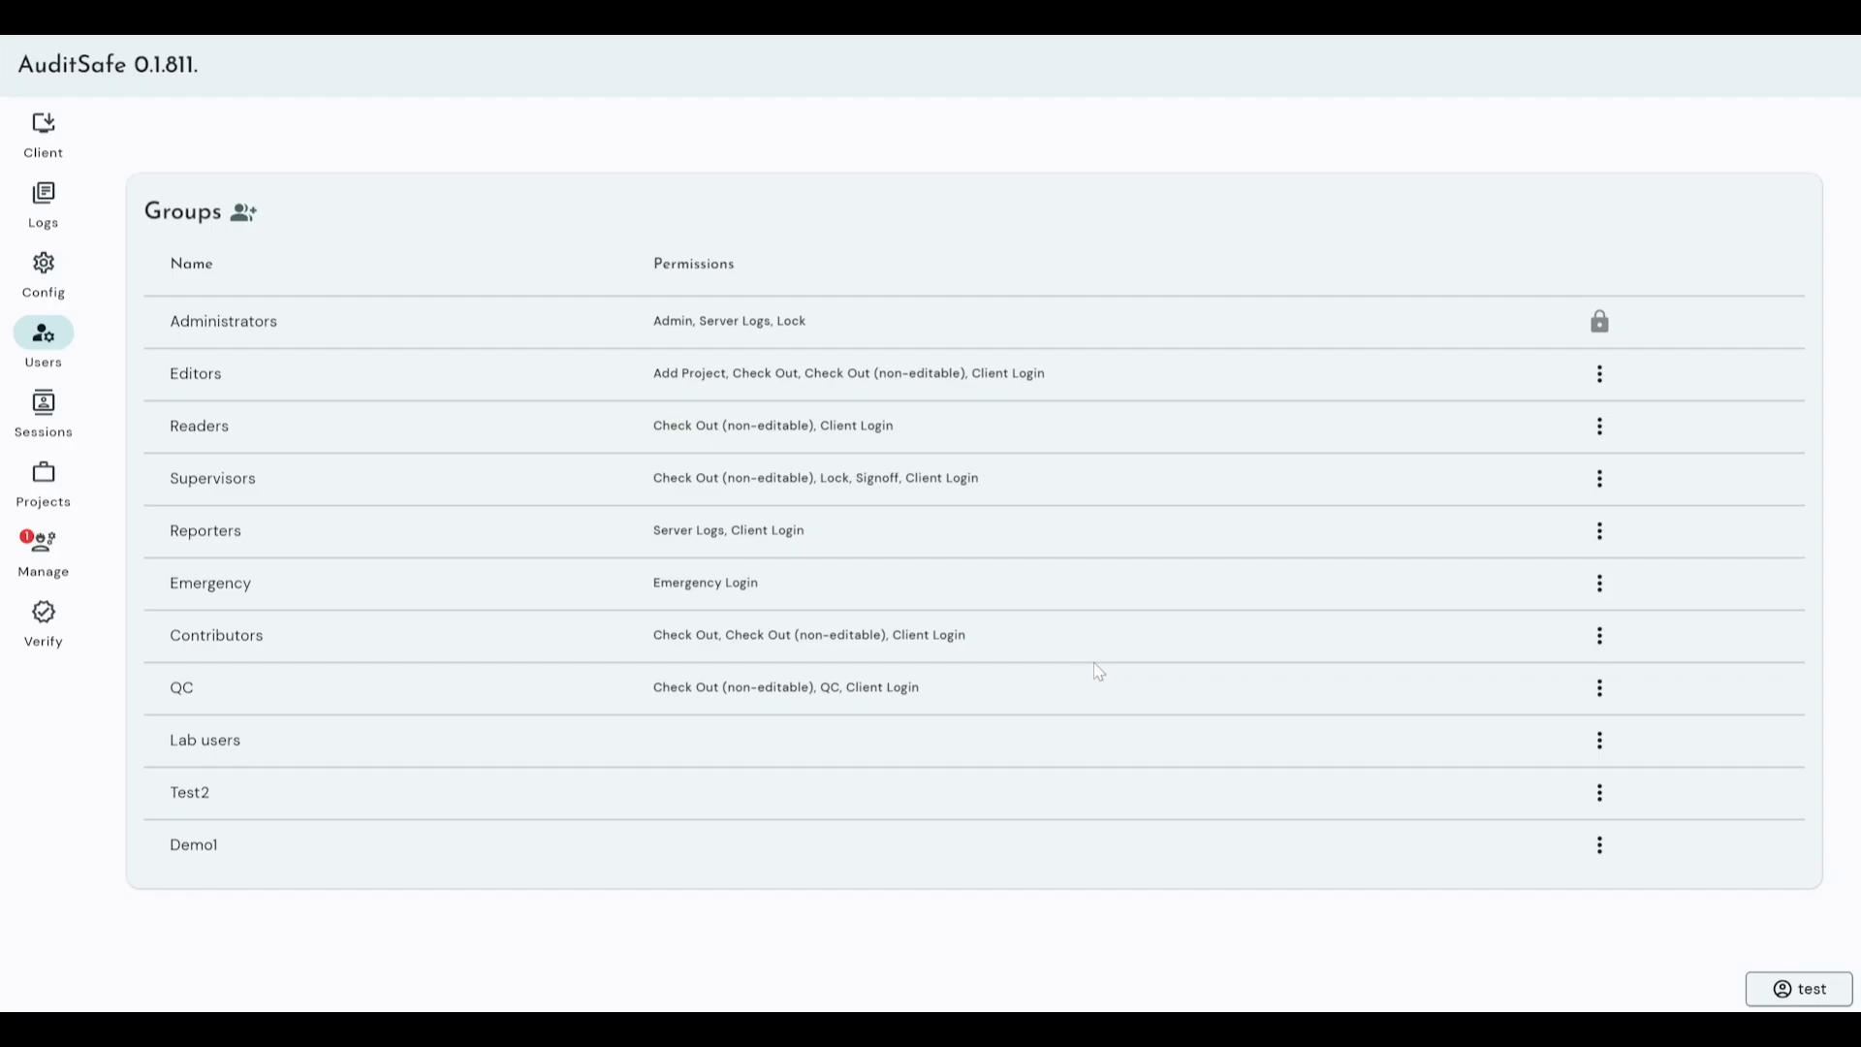
scroll(417, 596, down, 3)
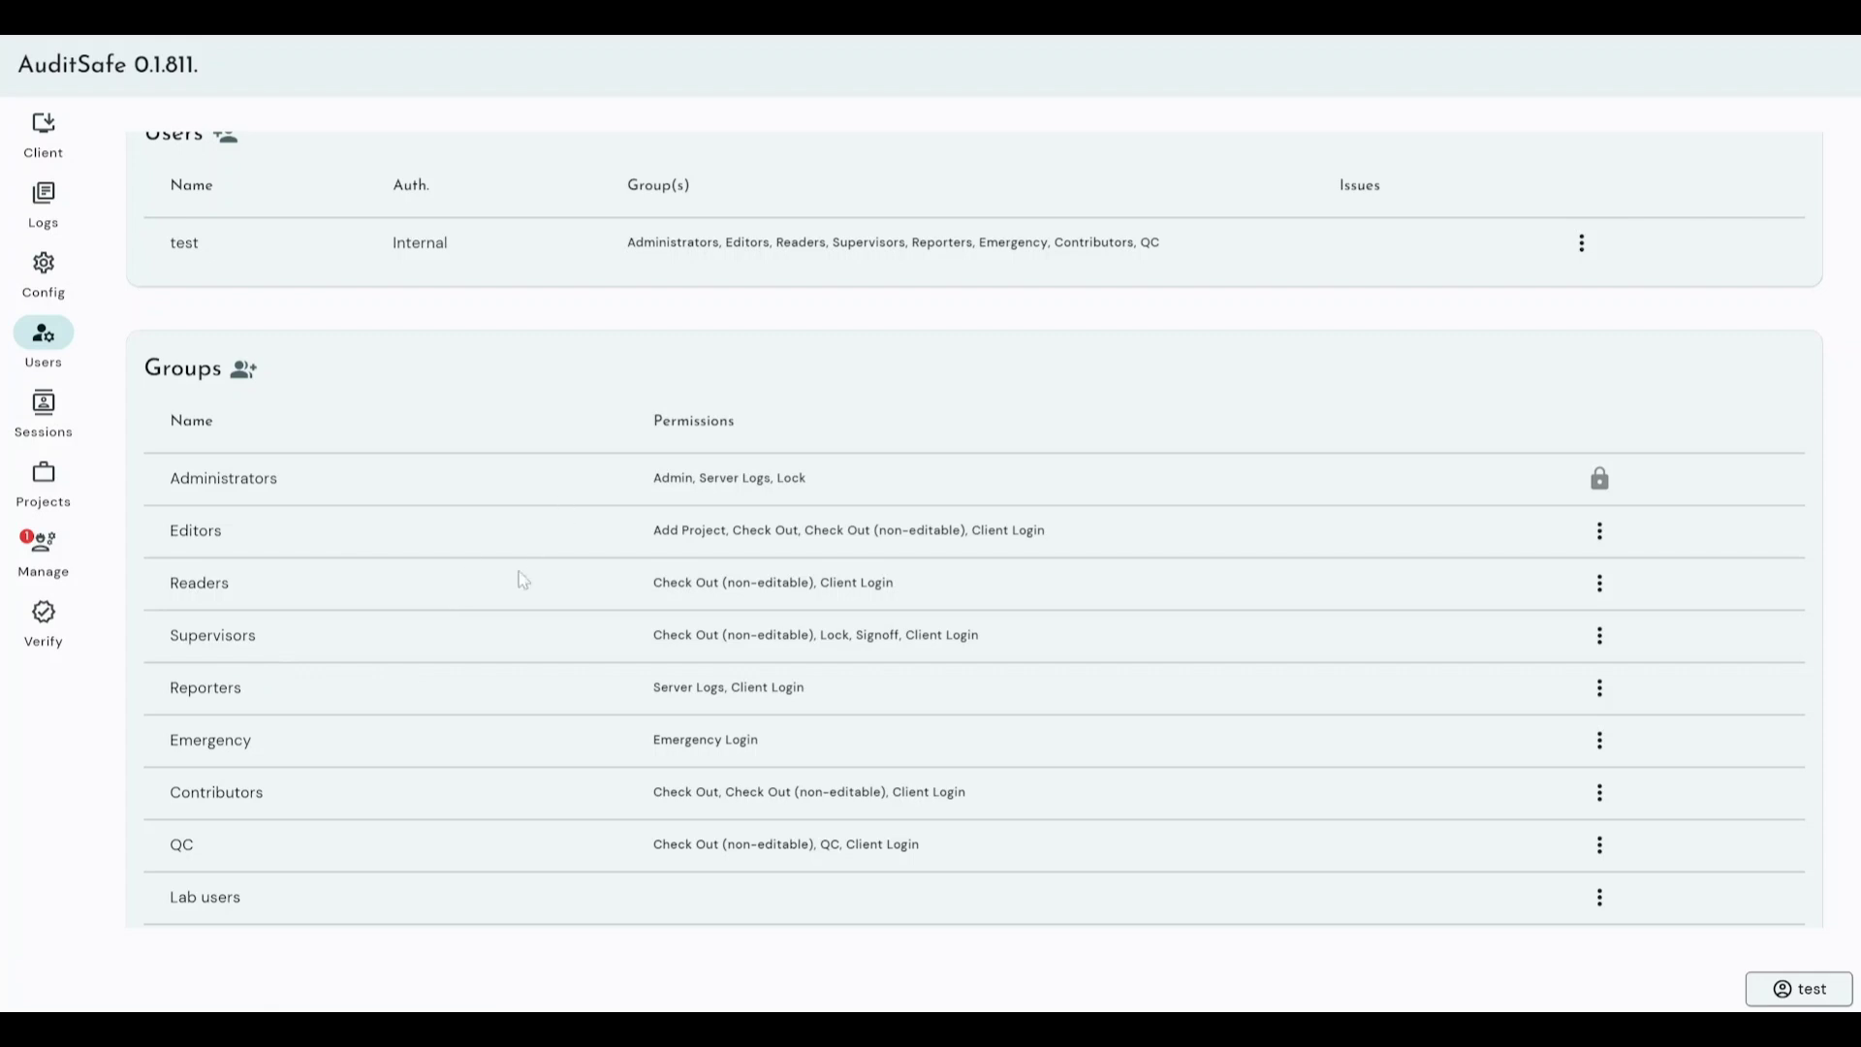
scroll(494, 714, down, 3)
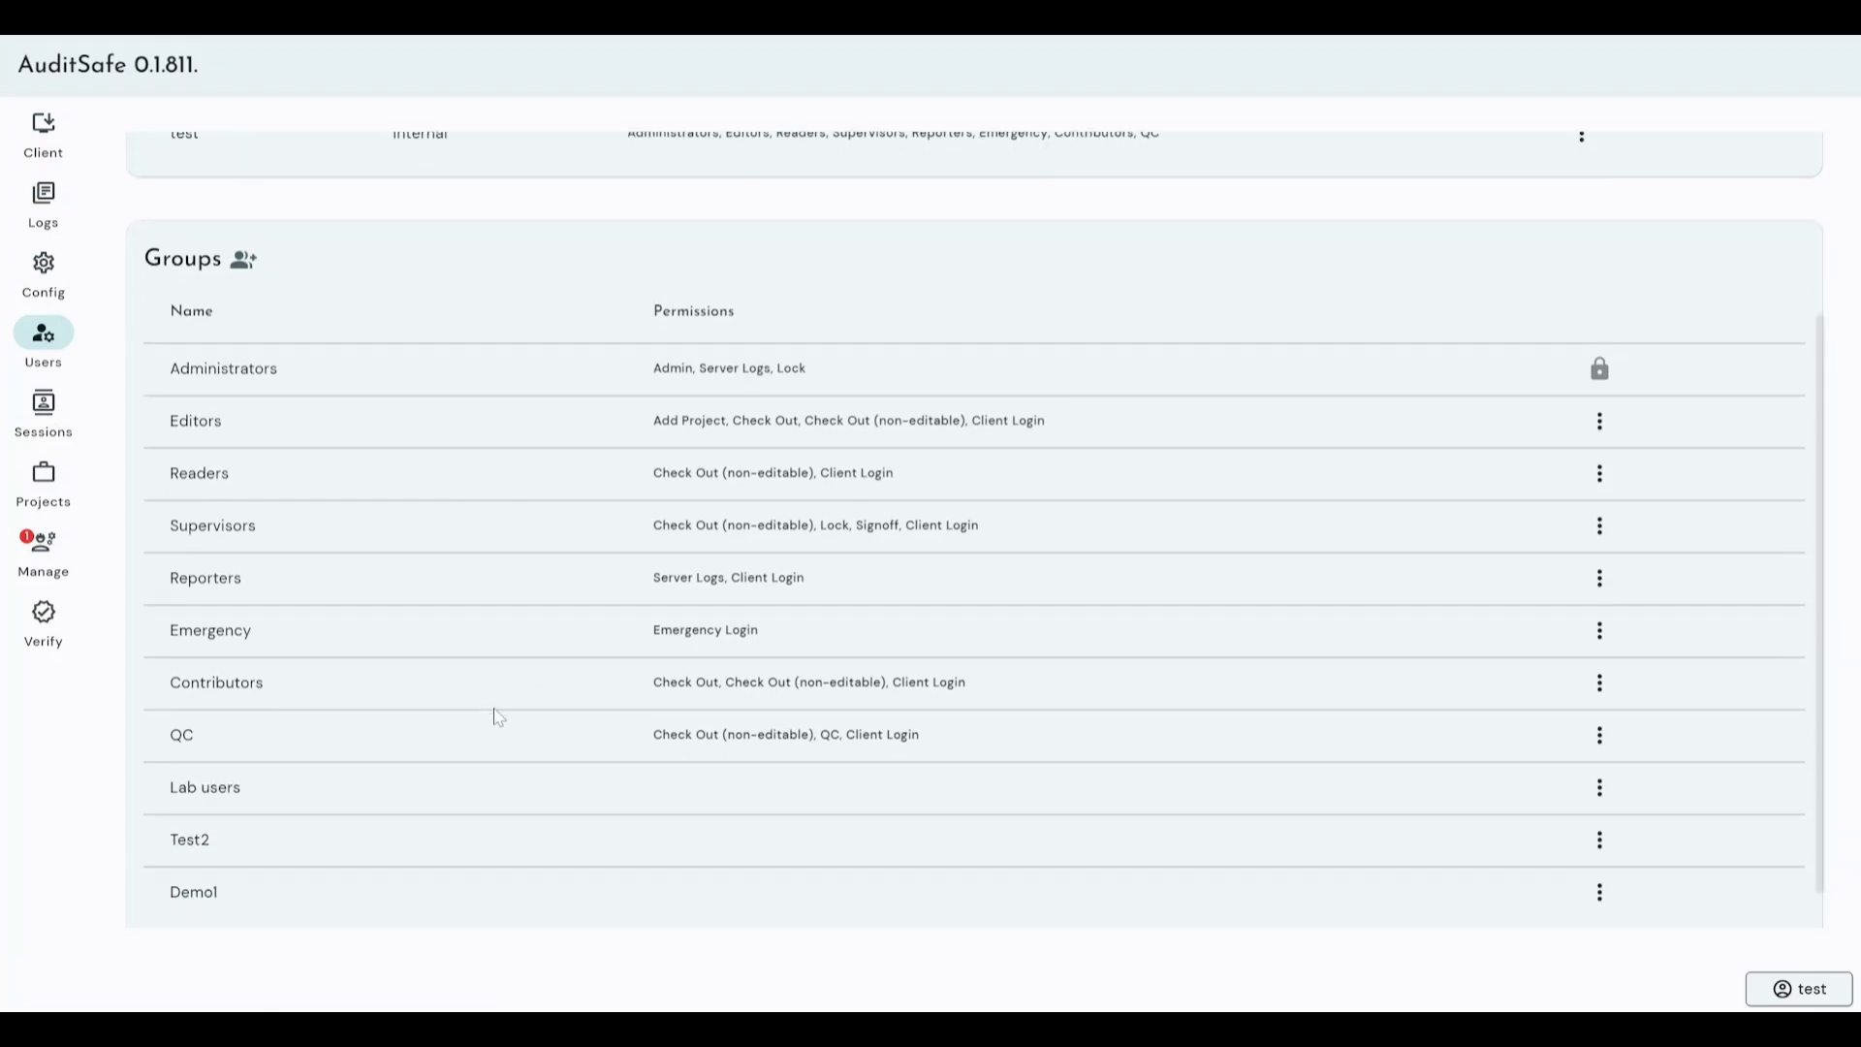
scroll(494, 714, up, 5)
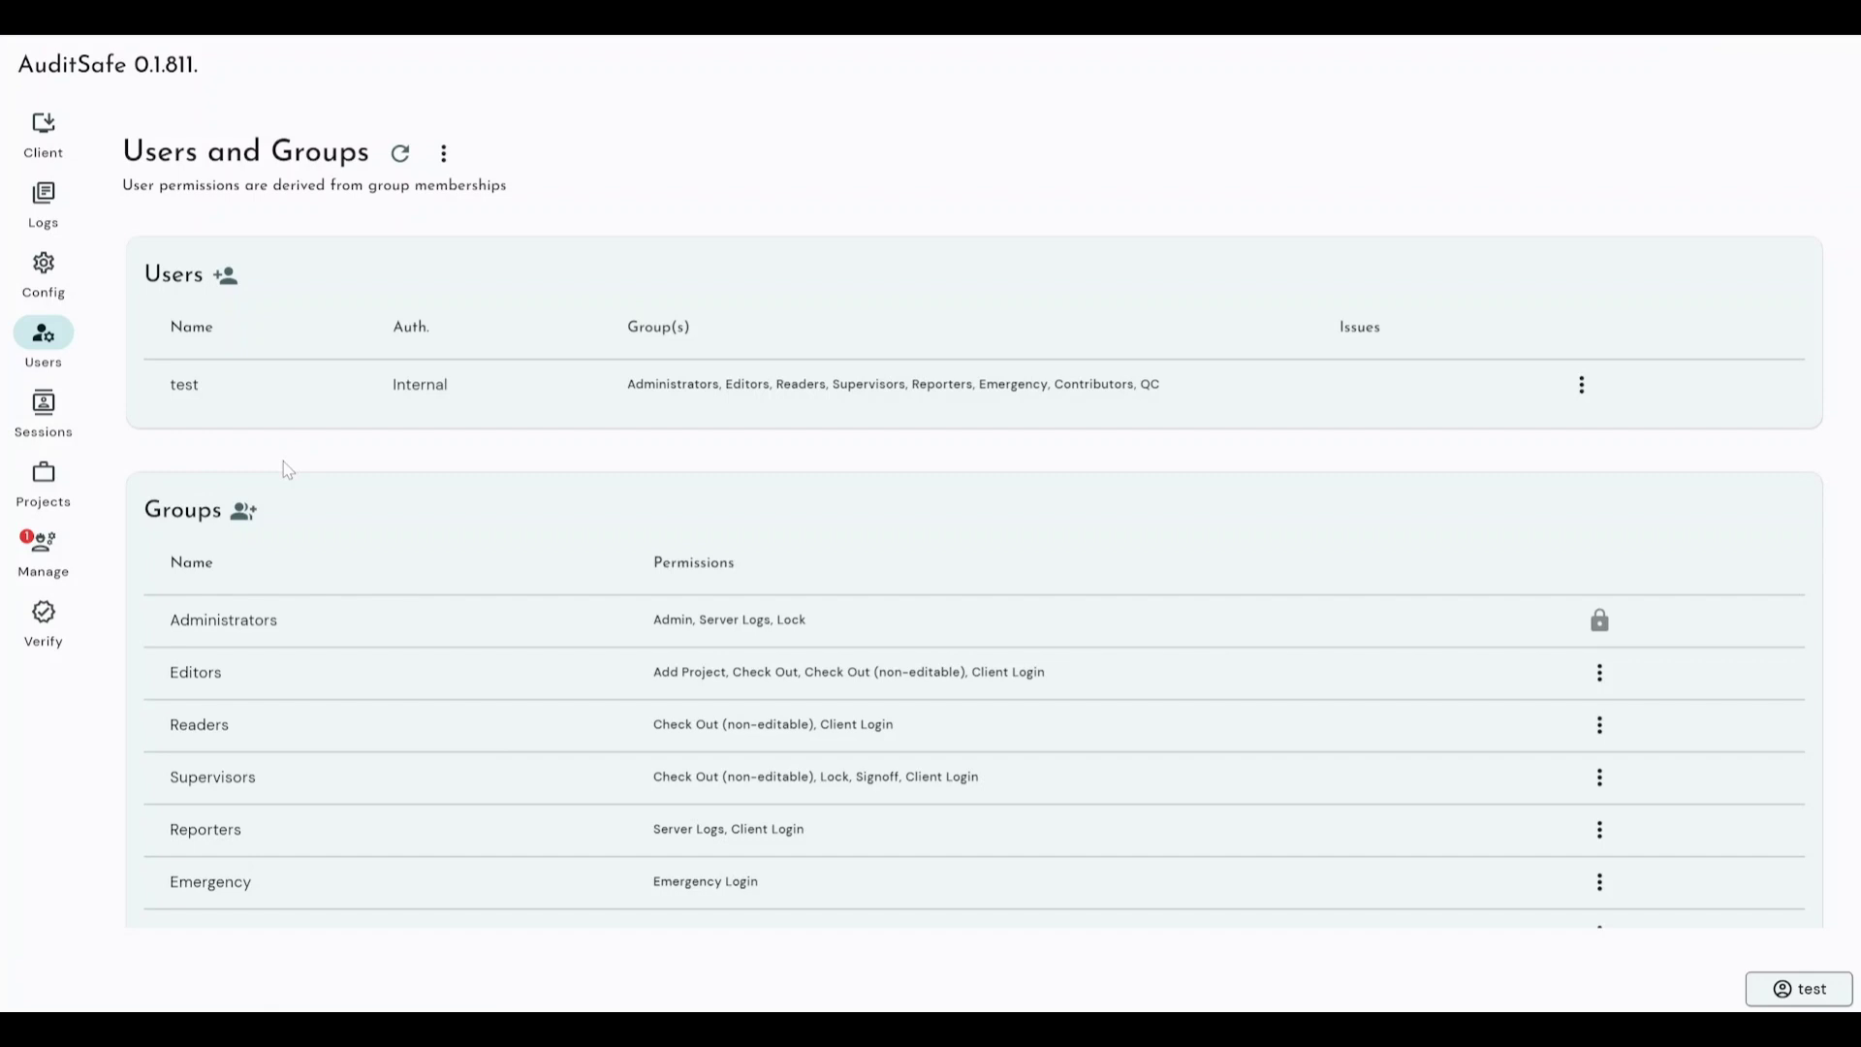
click(60, 417)
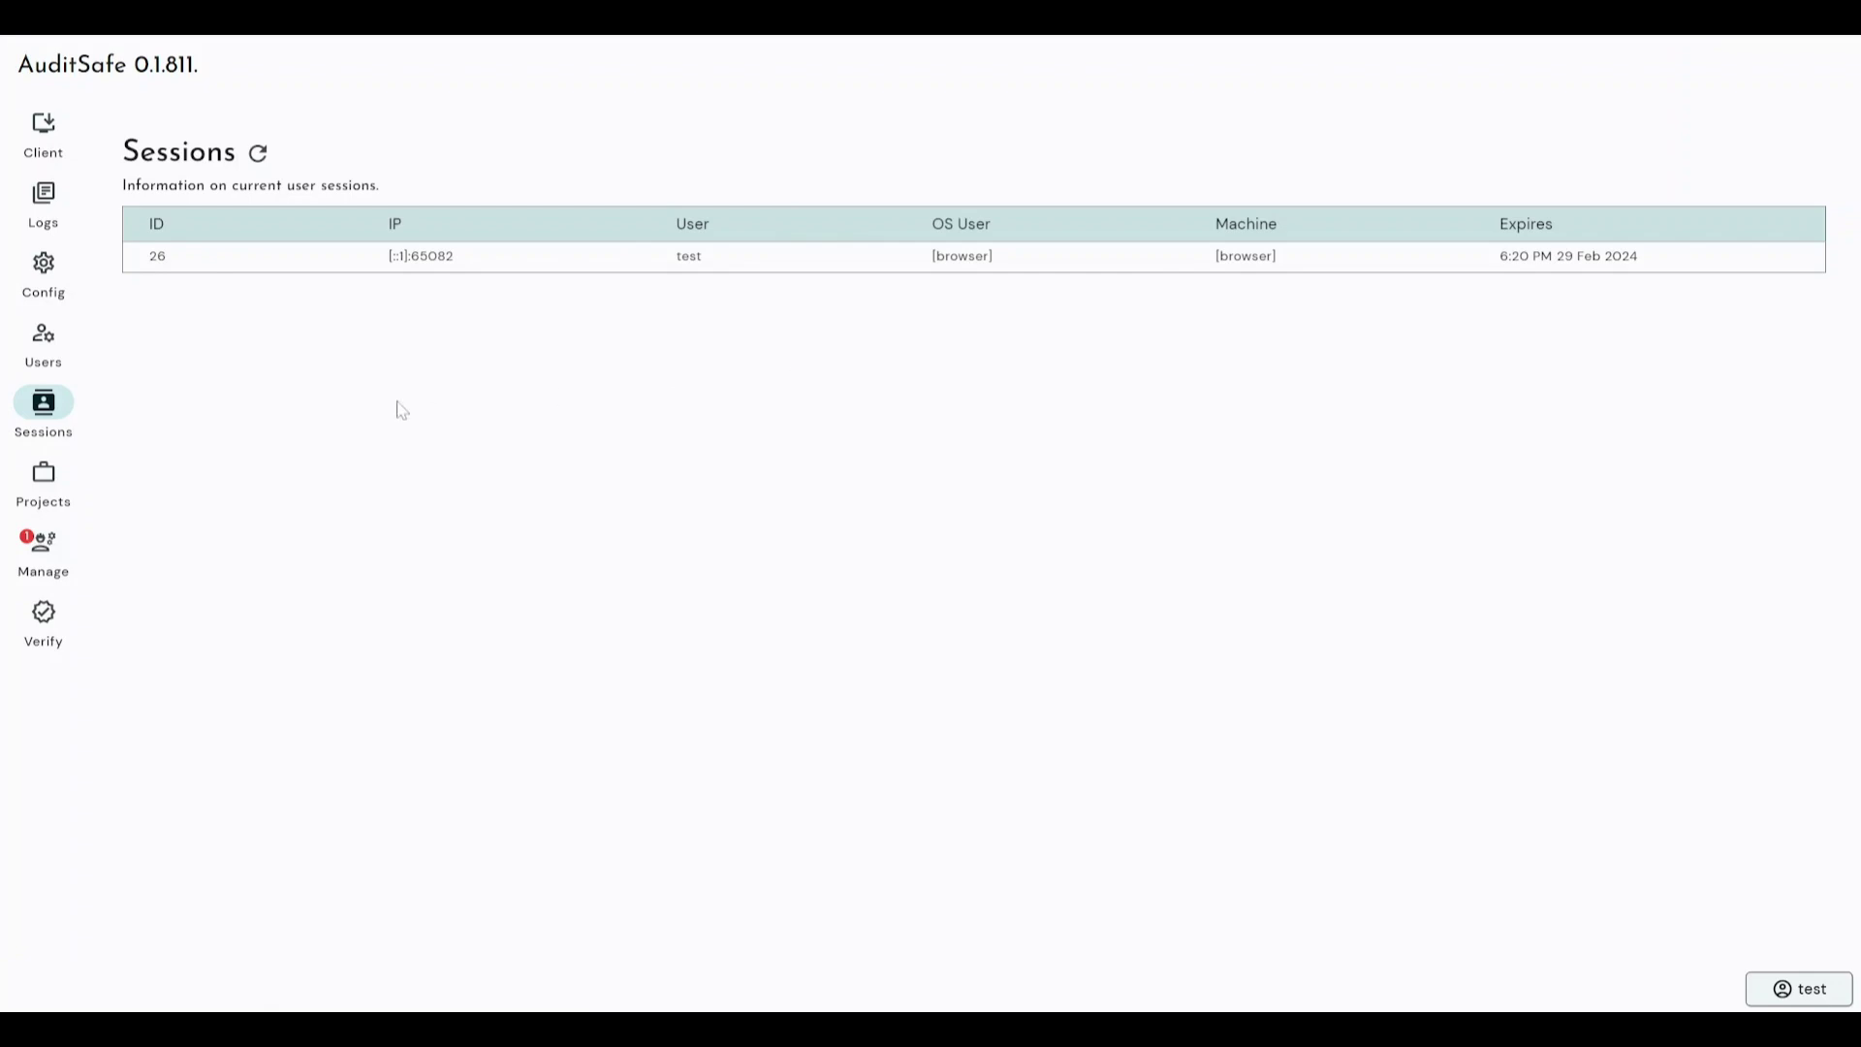
- Review the Projects overview with Test1's active checkout, then view Server Management
click(40, 499)
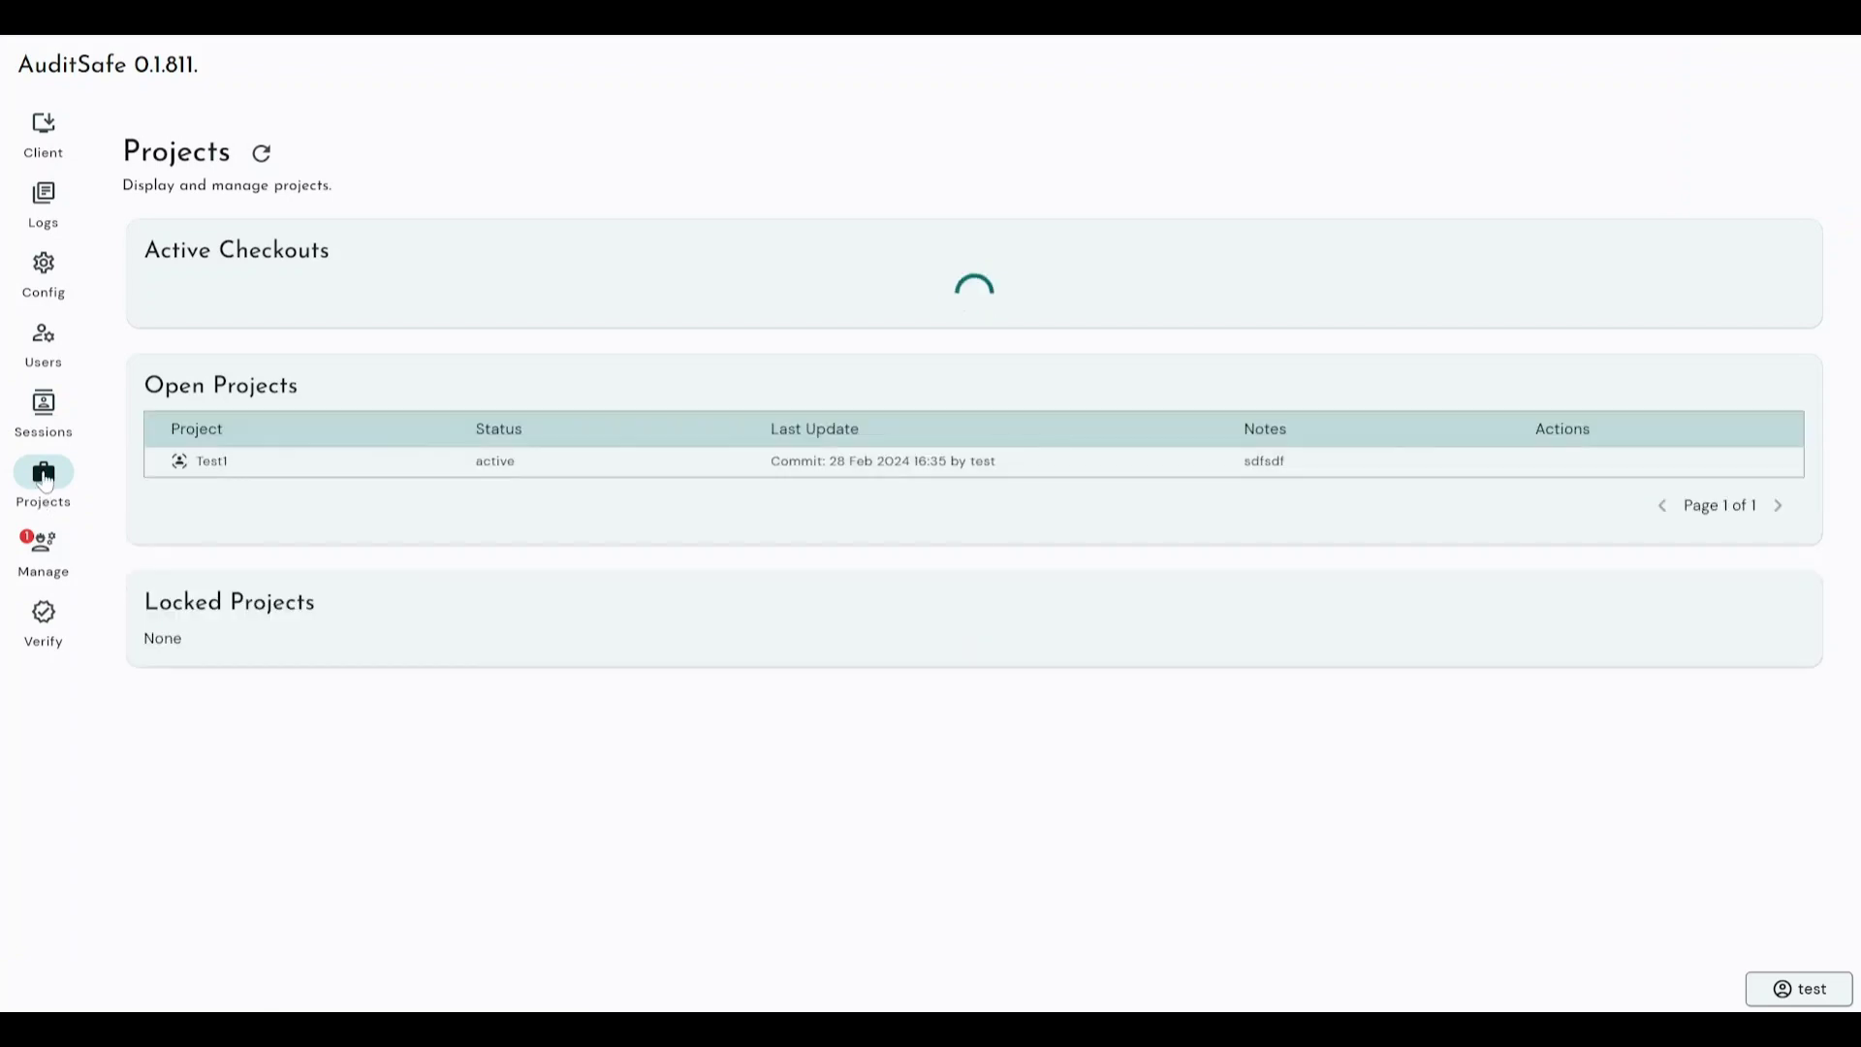
click(47, 441)
click(47, 492)
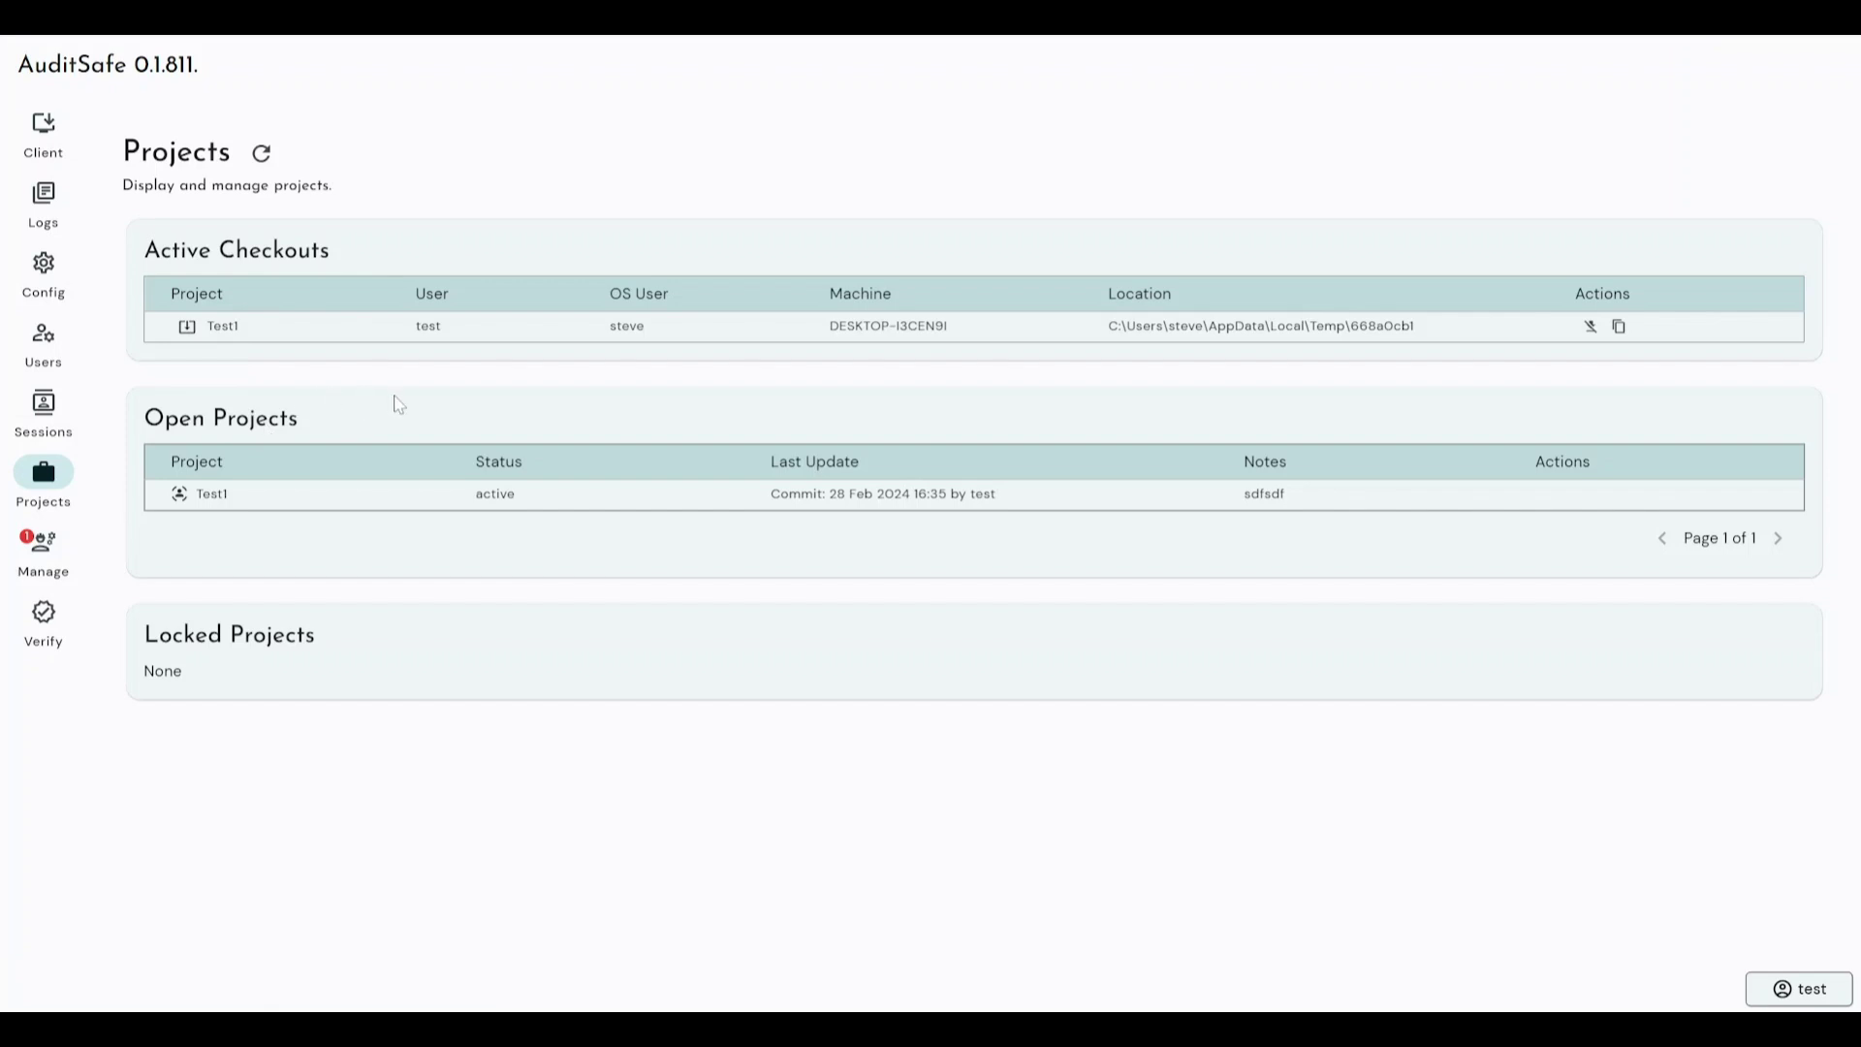
click(43, 545)
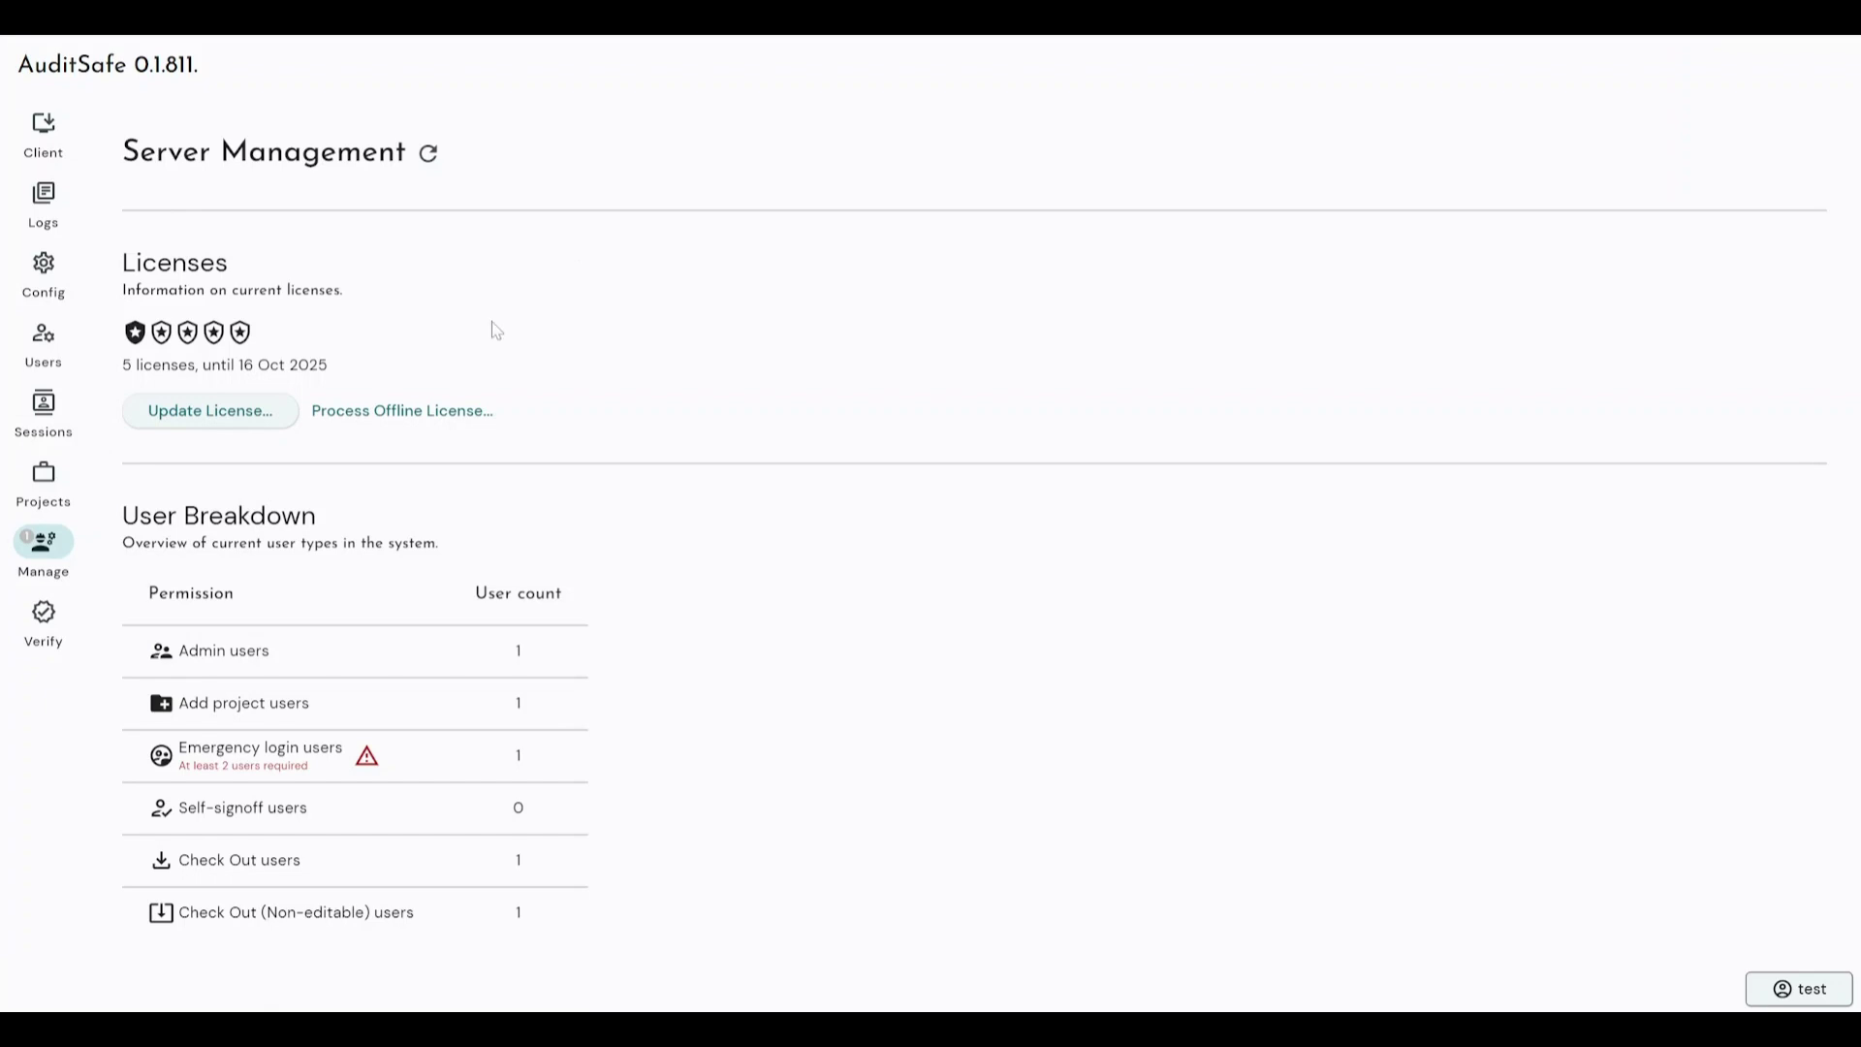
- Scroll down Server Management to the User Breakdown: one user per permission, Self-signoff 0, Emergency login needing 2
scroll(702, 446, down, 2)
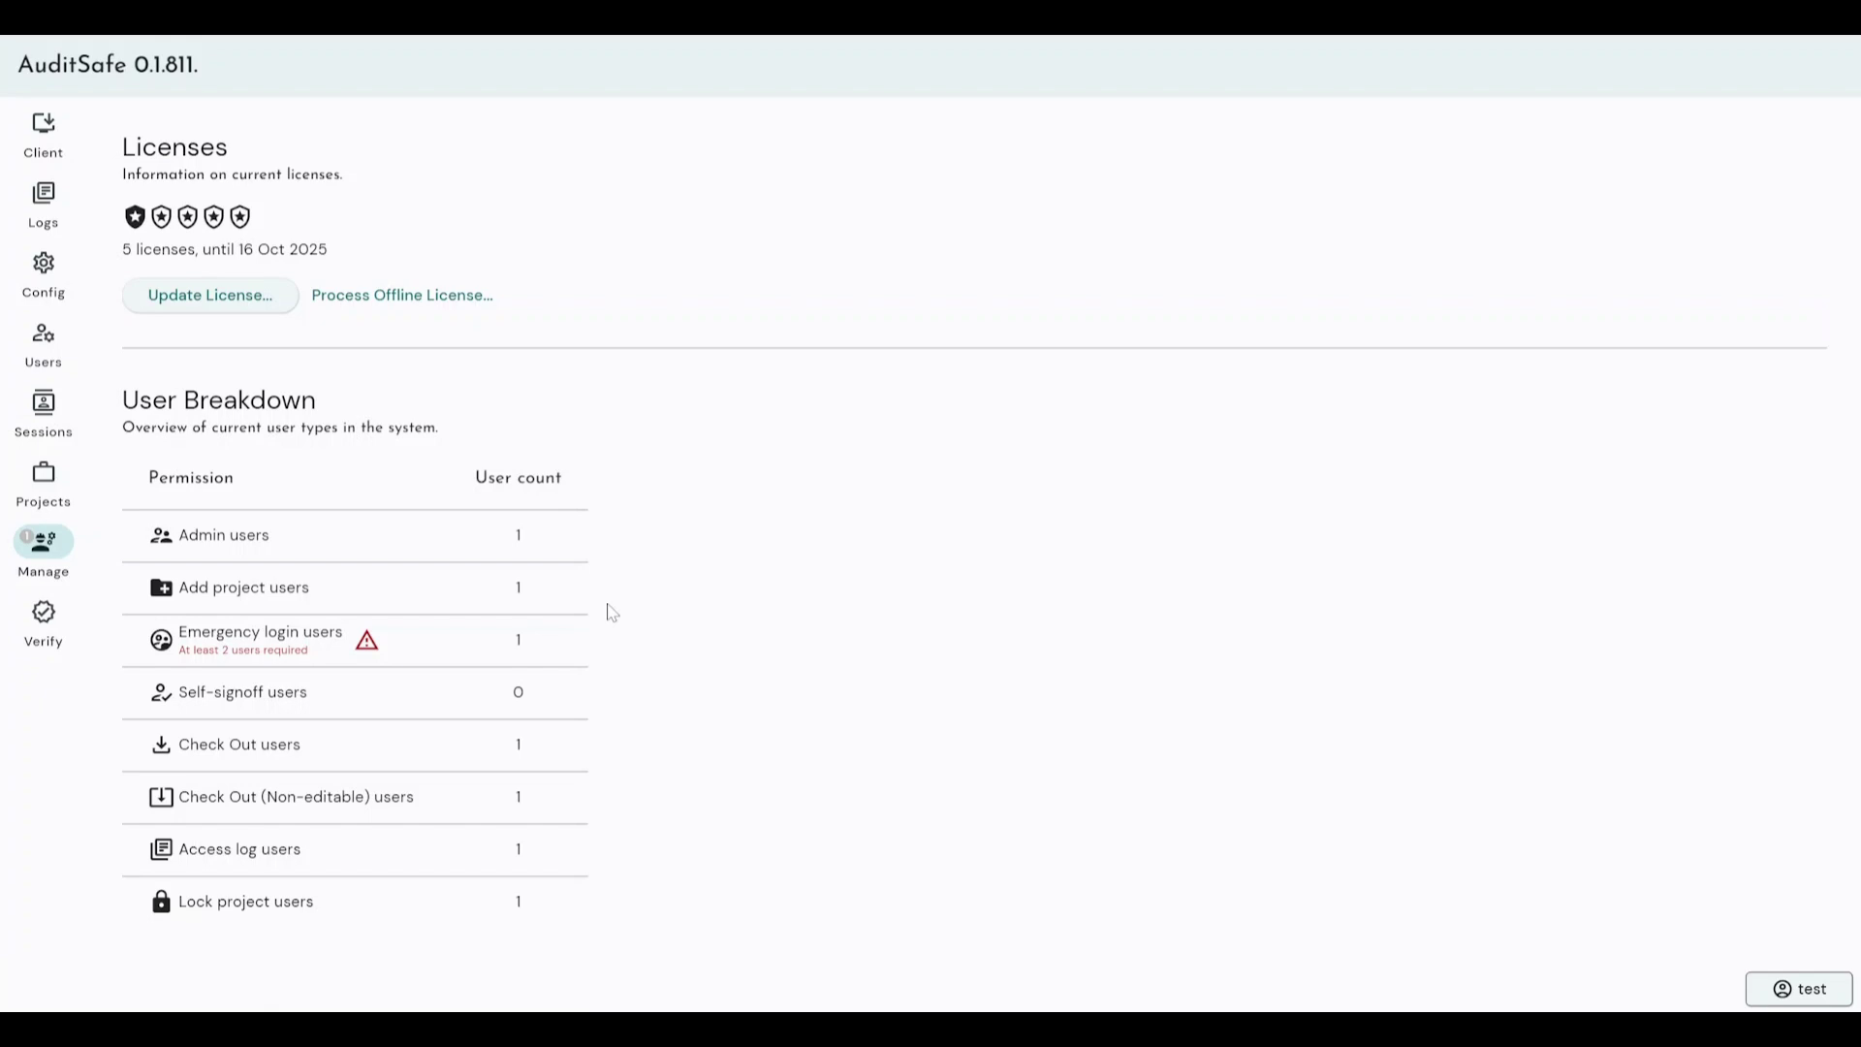
click(44, 625)
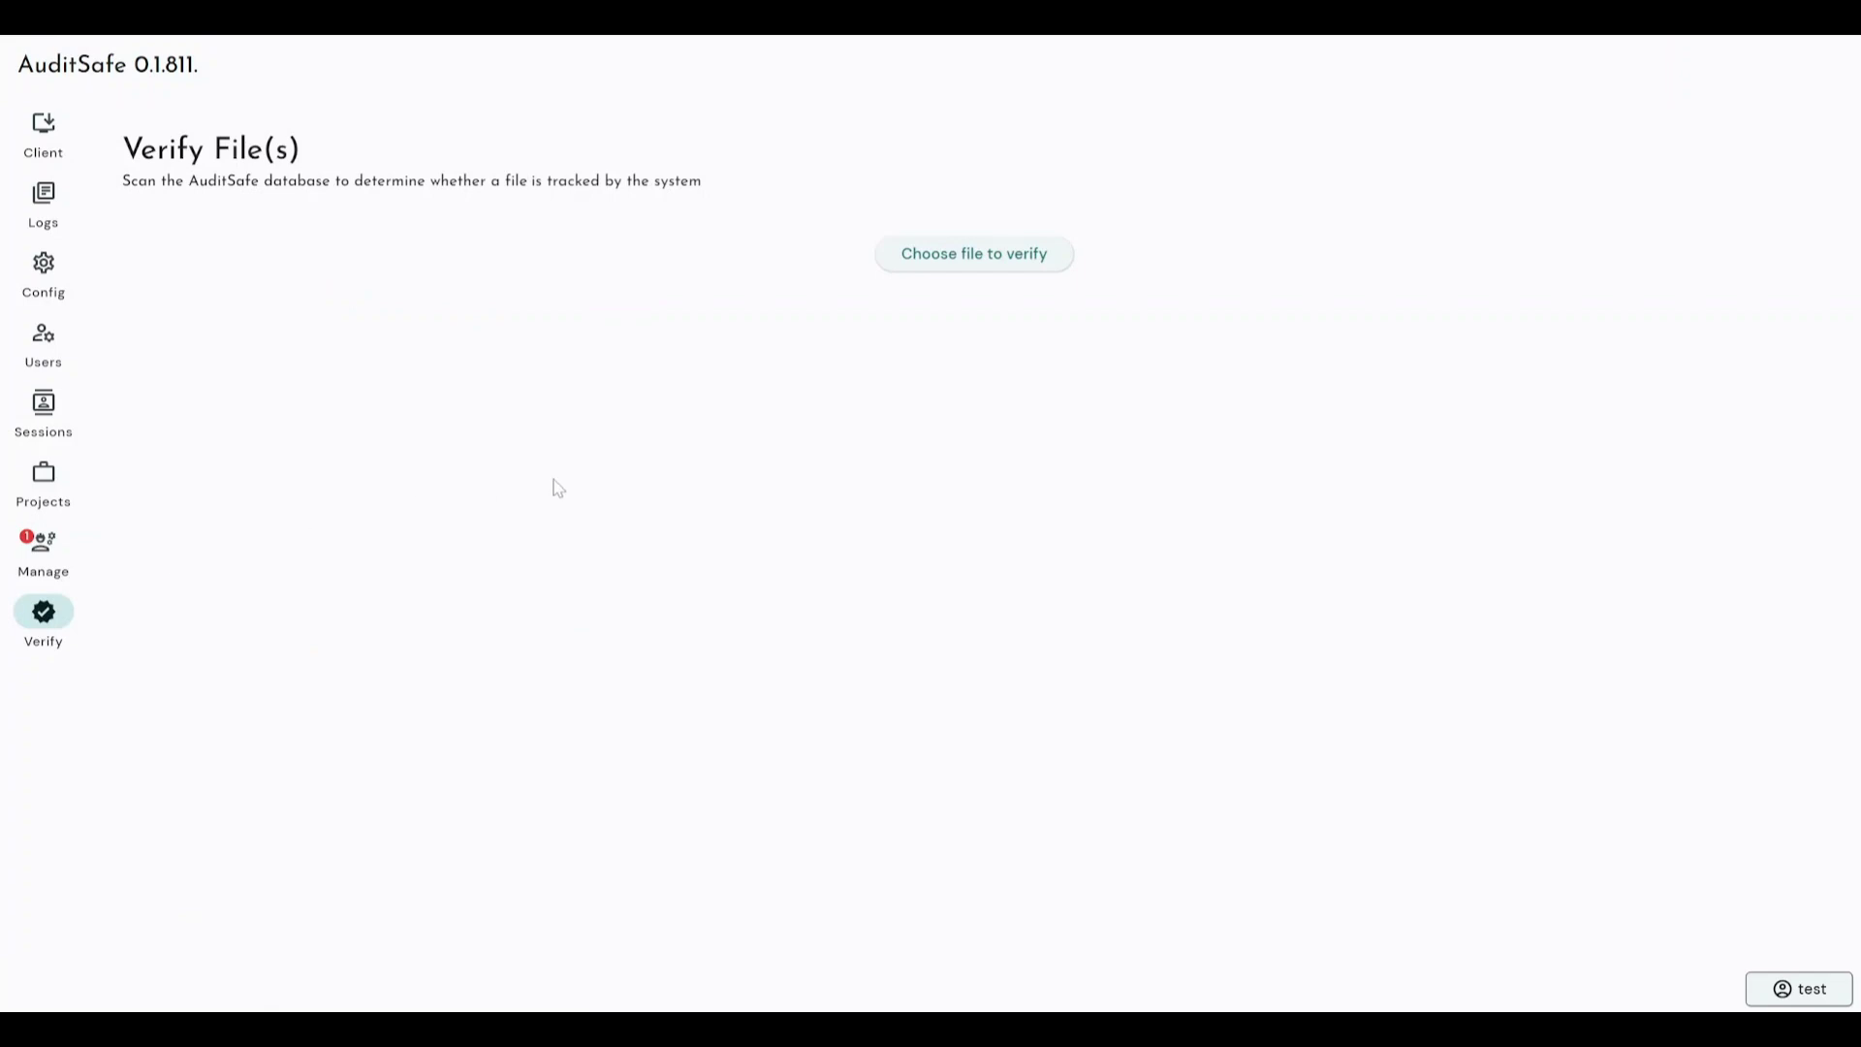